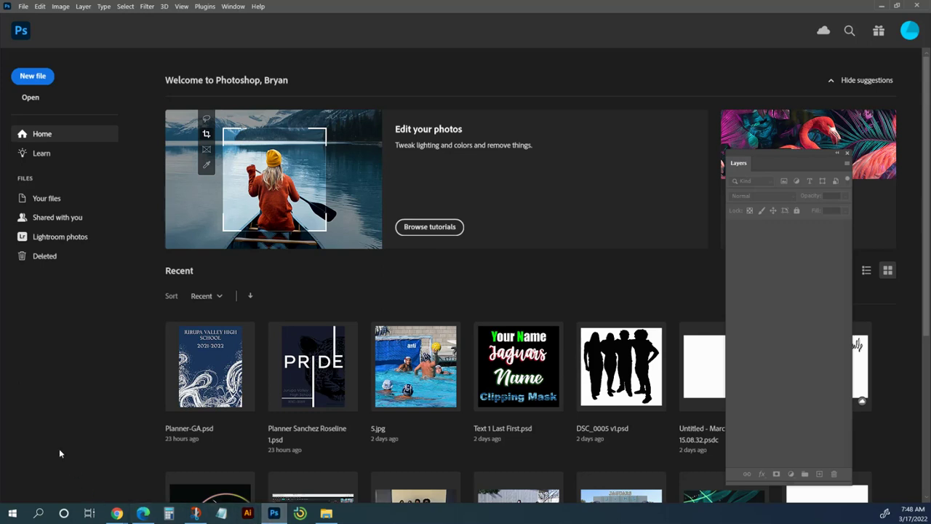
Create Untitled-1 at 800 x 800 px, correcting the mistyped 8000 width to 800.
click(35, 84)
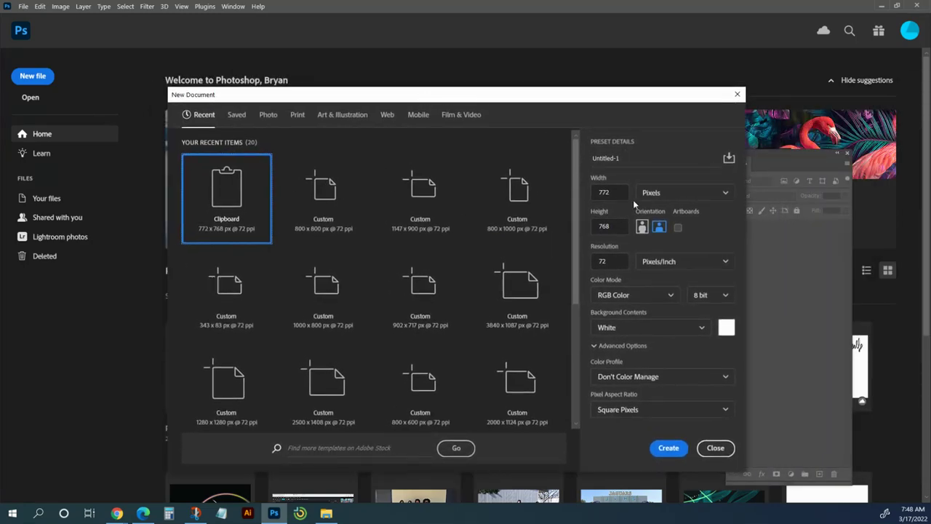
double_click(620, 193)
text(8000)
key(BackSpace)
double_click(618, 226)
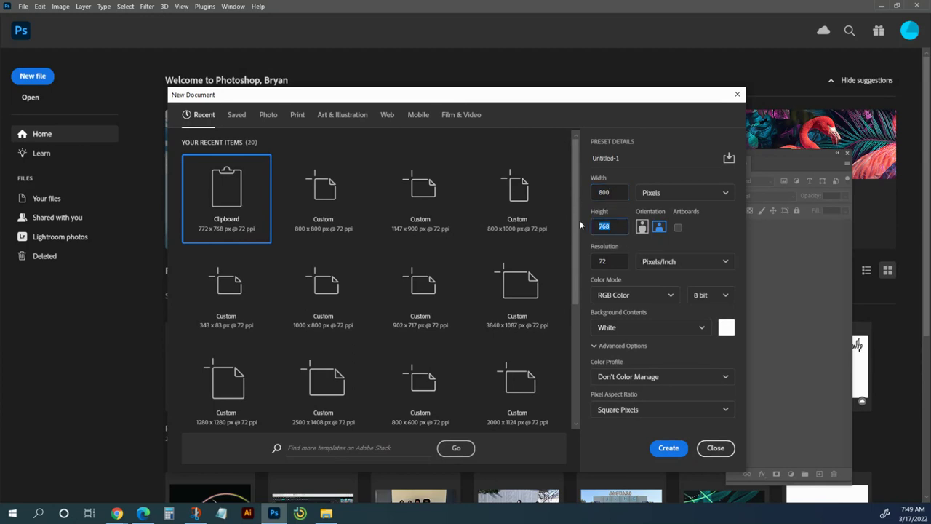
text(800)
click(668, 447)
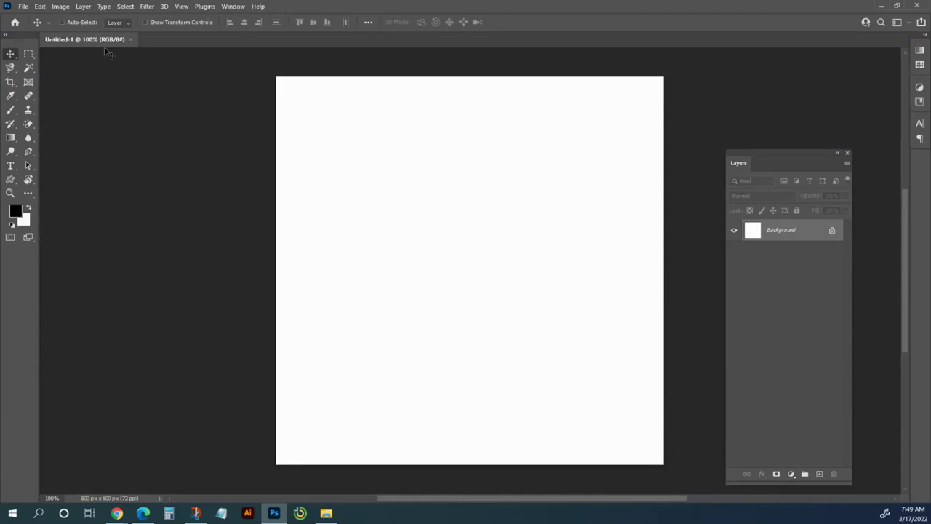
Float the document in its own enlarged window and move the Layers panel beside it.
drag(101, 43, 121, 59)
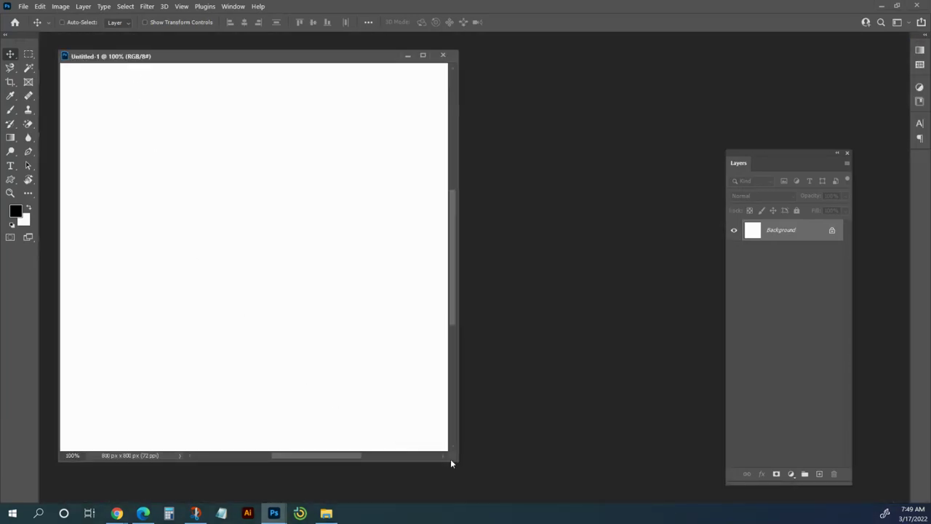
drag(451, 453, 560, 478)
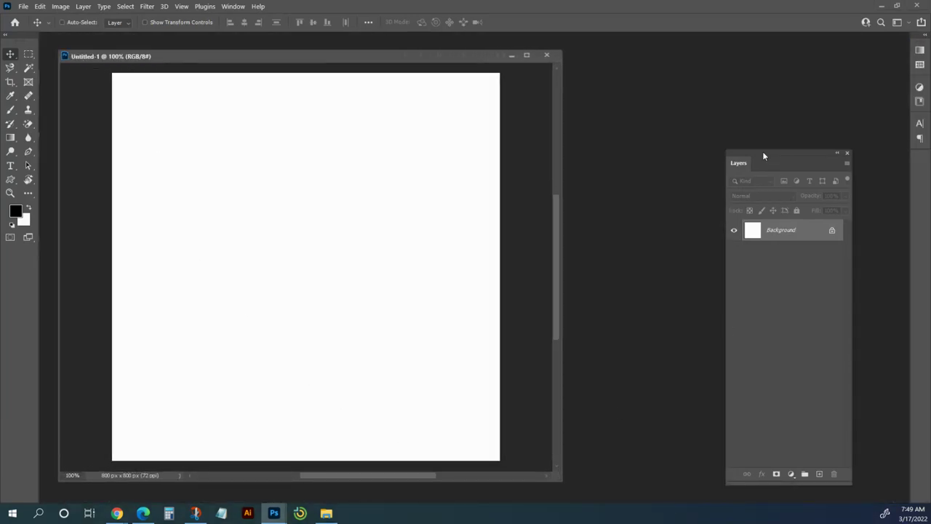
drag(762, 151, 638, 92)
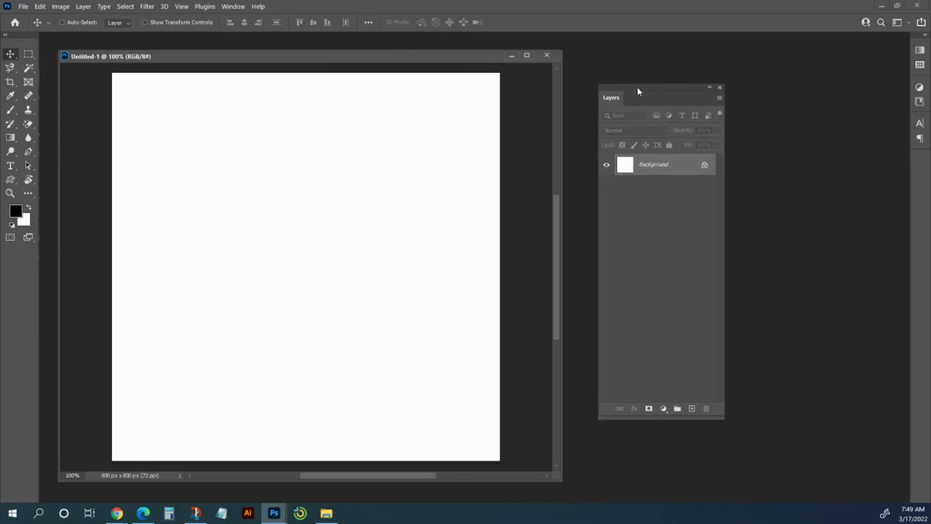
Add a black Solid Color fill layer, Color Fill 1, covering the canvas.
click(665, 408)
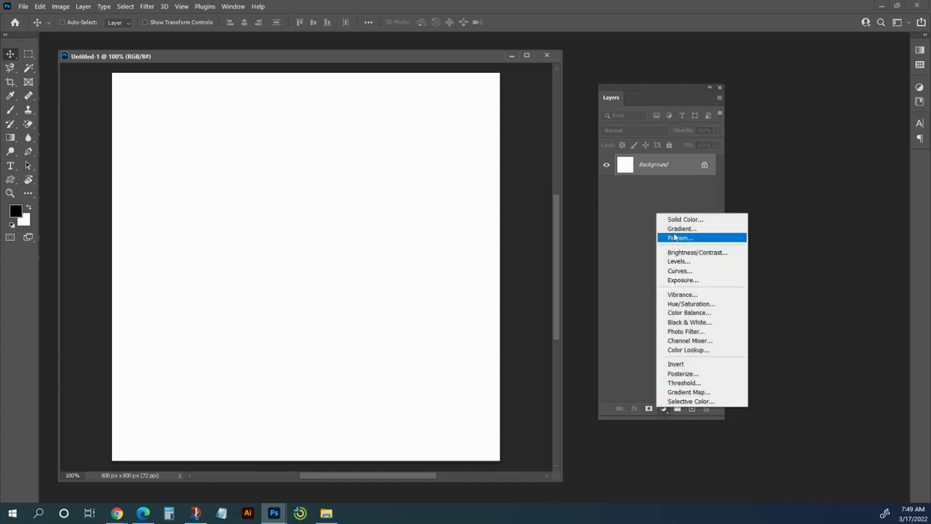
click(675, 219)
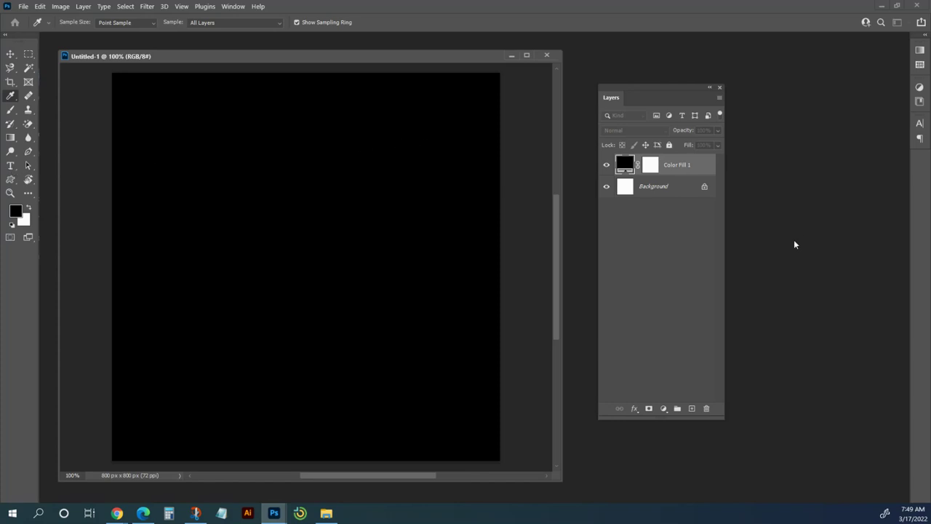
drag(930, 184, 634, 157)
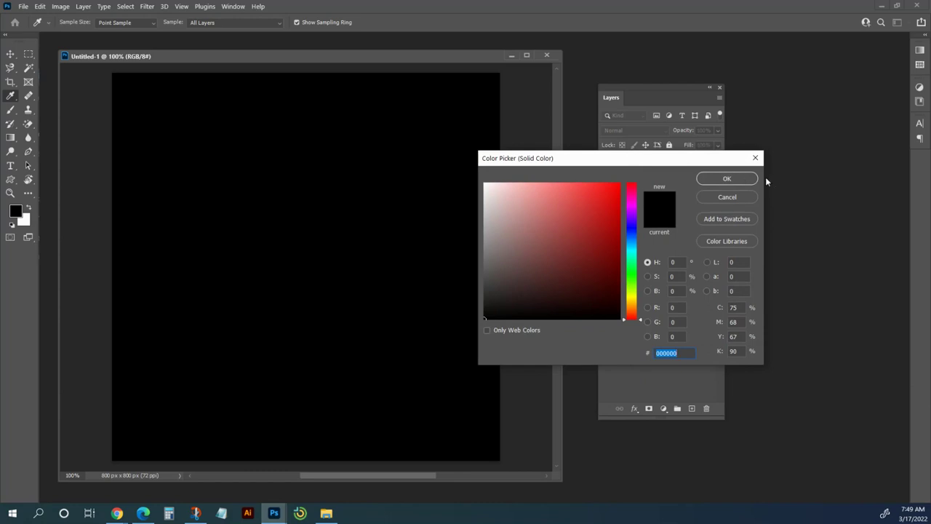
click(740, 181)
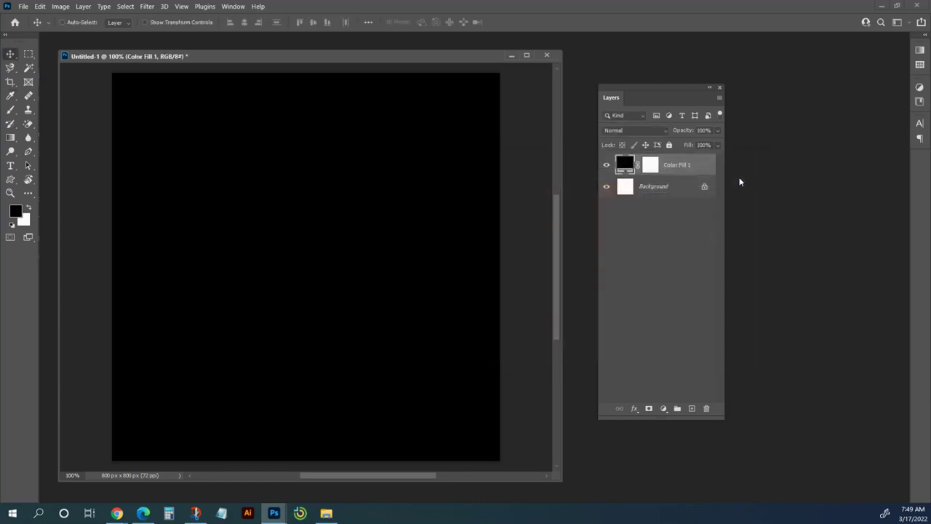
Add a white name text layer near the canvas top-left, fixing the extra trailing 'l', and commit it.
click(12, 168)
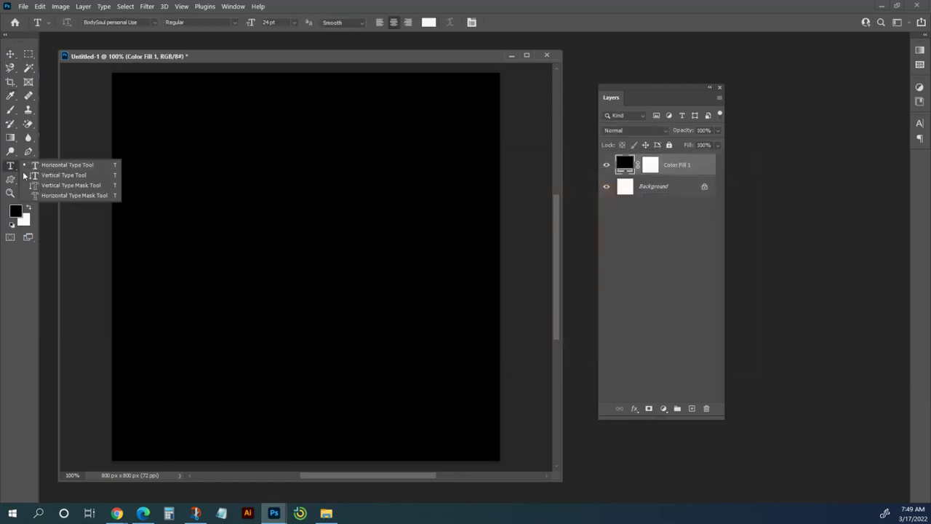
click(168, 143)
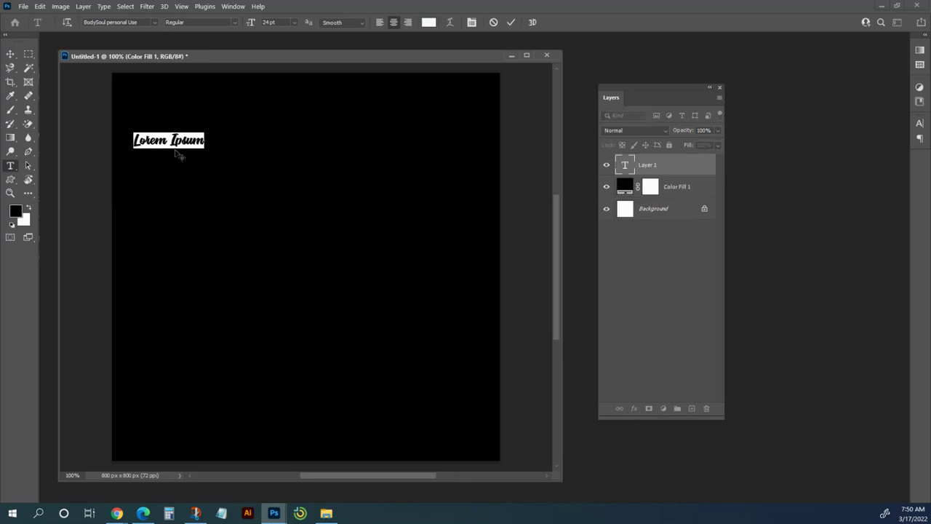
text(Kendalll)
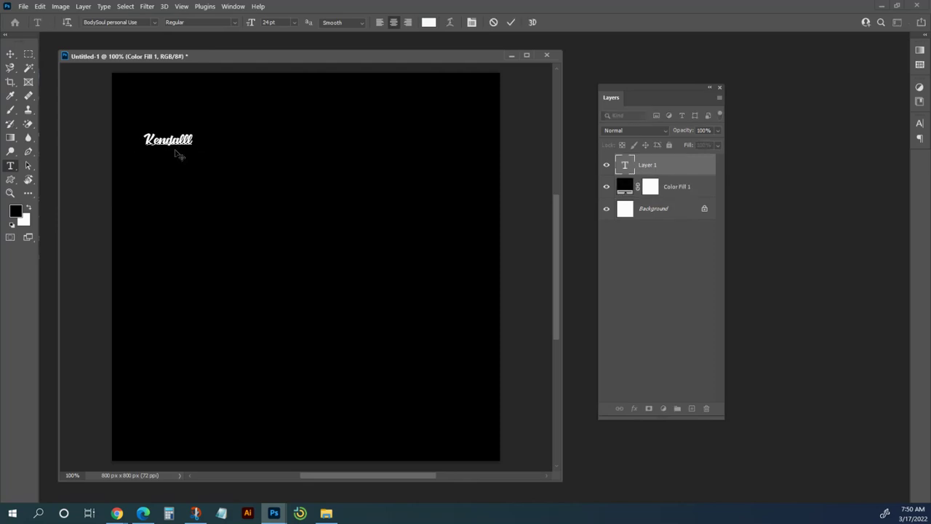
key(BackSpace)
key(ctrl+Return)
Scale the name text up about fivefold to roughly 124.83 pt and move it to the canvas top.
click(13, 54)
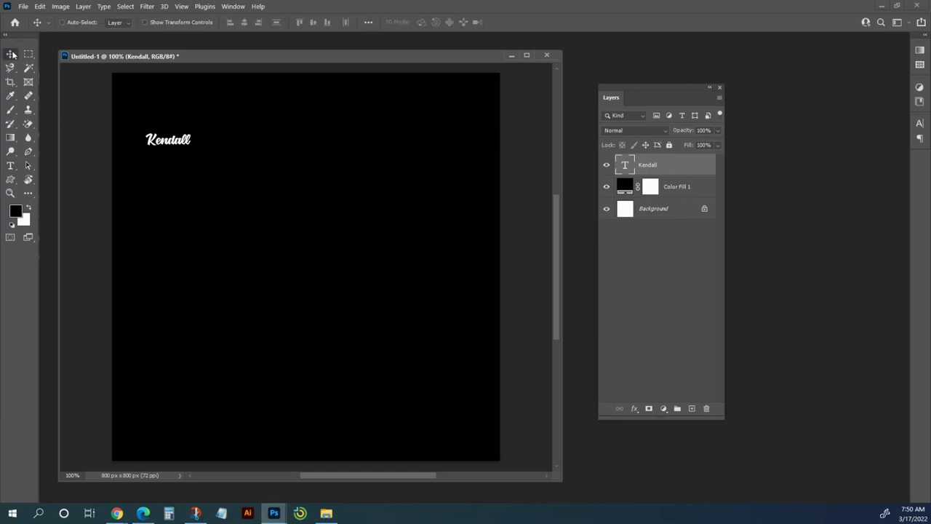
drag(173, 144, 208, 134)
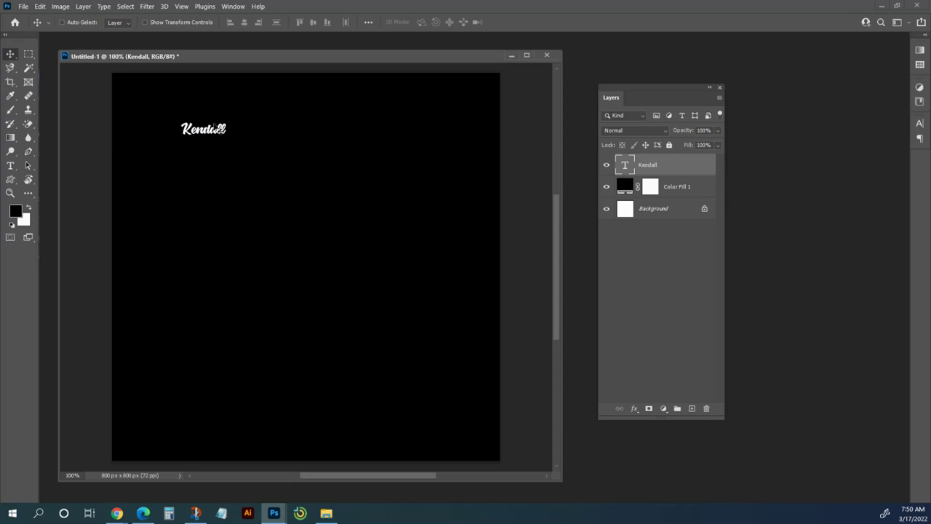
drag(191, 136, 180, 139)
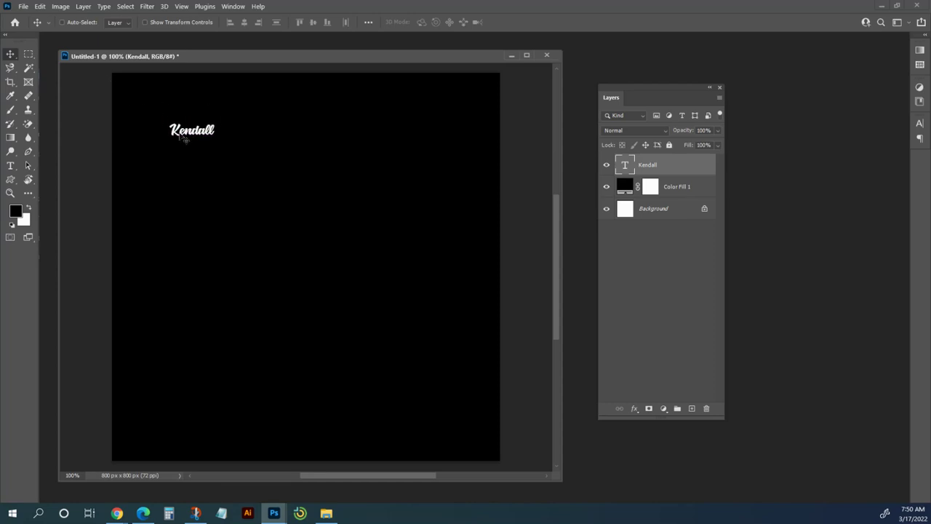
click(145, 22)
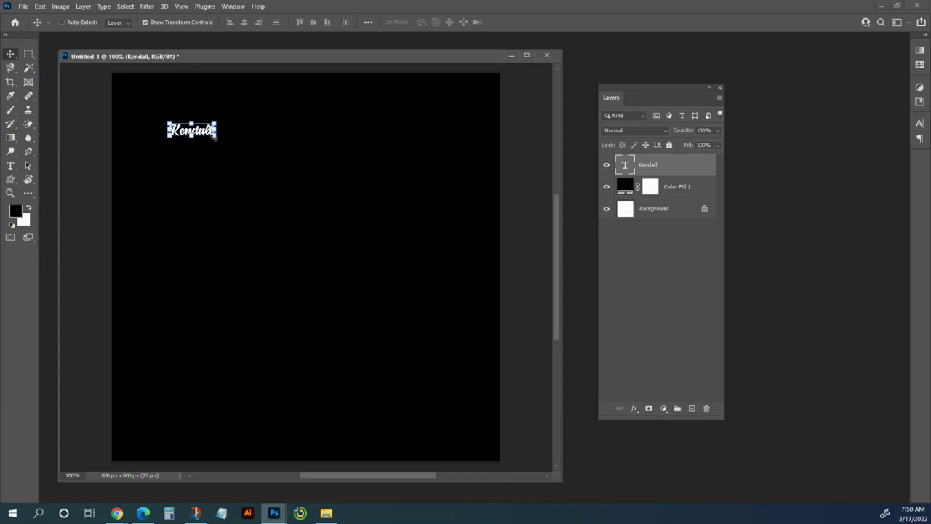
drag(216, 137, 396, 218)
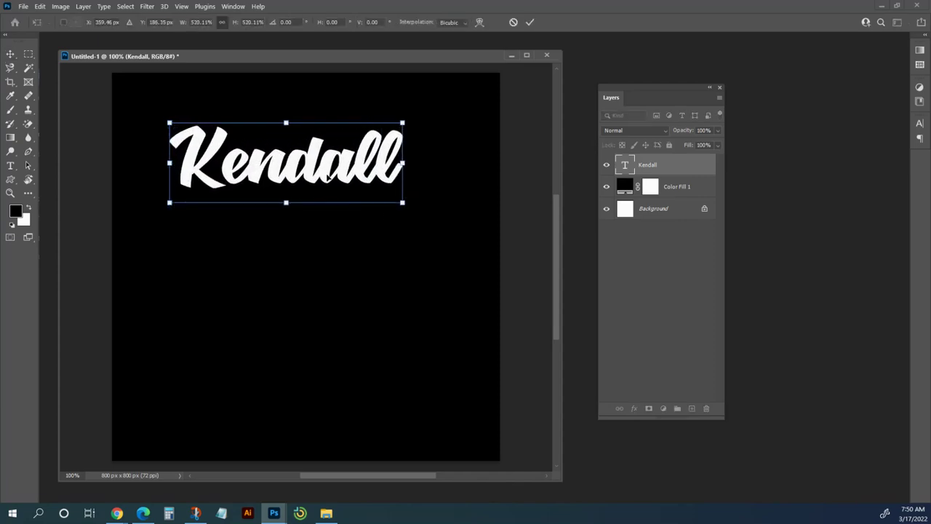
drag(330, 178, 342, 151)
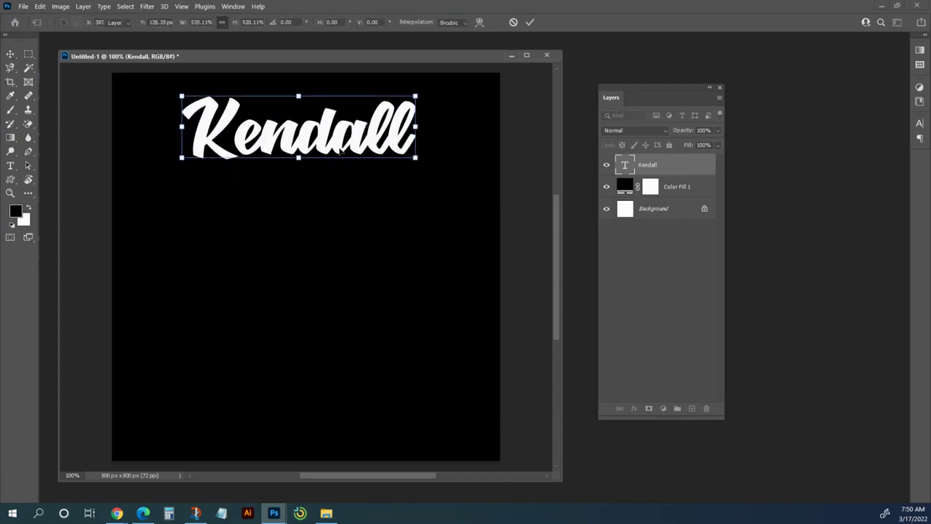
key(Return)
Select the name text to check its font size, leaving the size unchanged.
key(t)
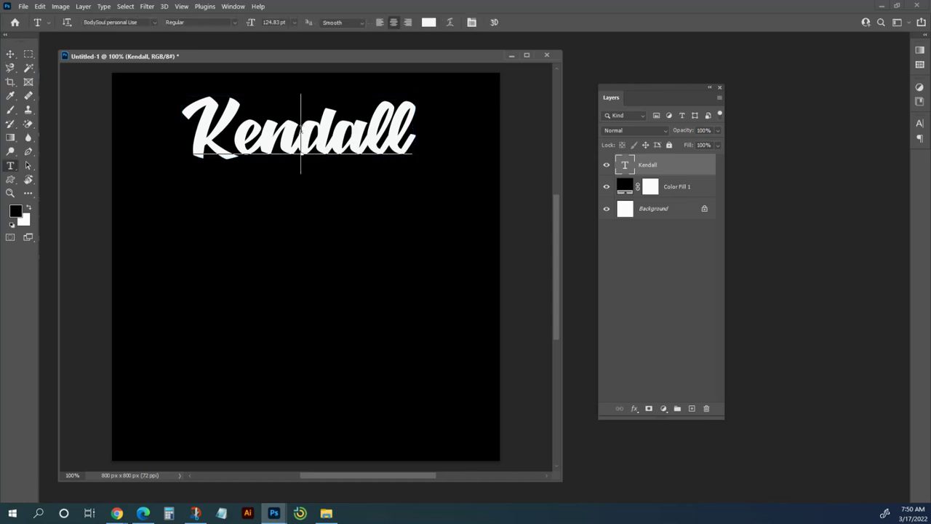
double_click(304, 127)
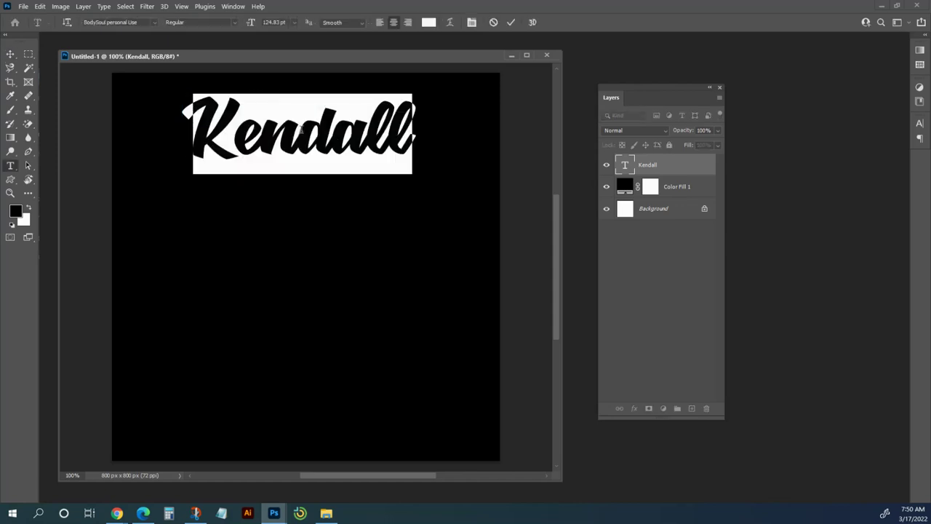
click(294, 24)
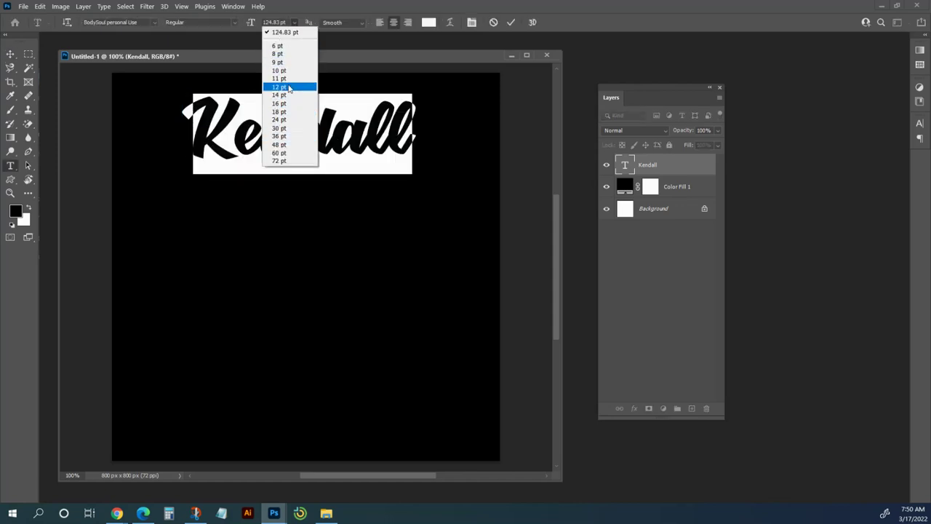
click(299, 8)
click(11, 54)
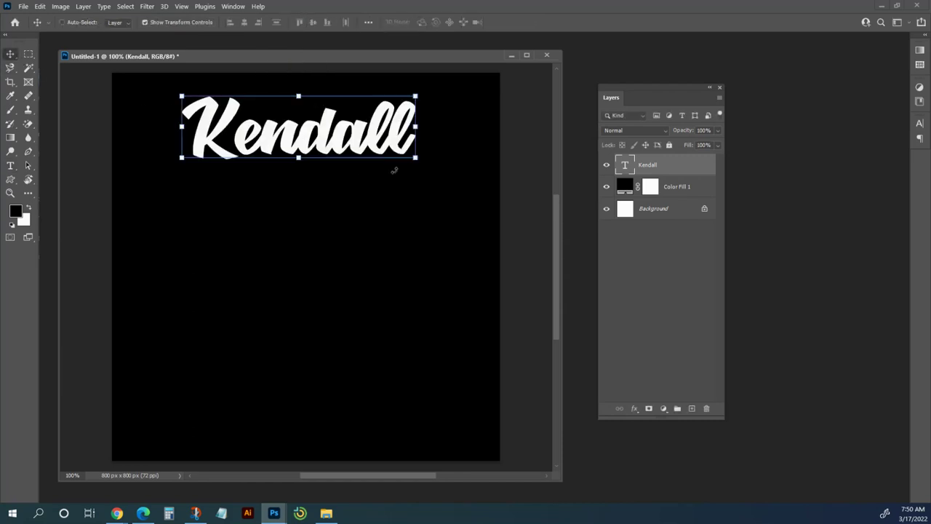
Shrink the name text to about 93% and shift it right to centre it near the top.
mouse_move(413, 160)
mouse_down()
mouse_move(439, 166)
mouse_move(402, 166)
mouse_up()
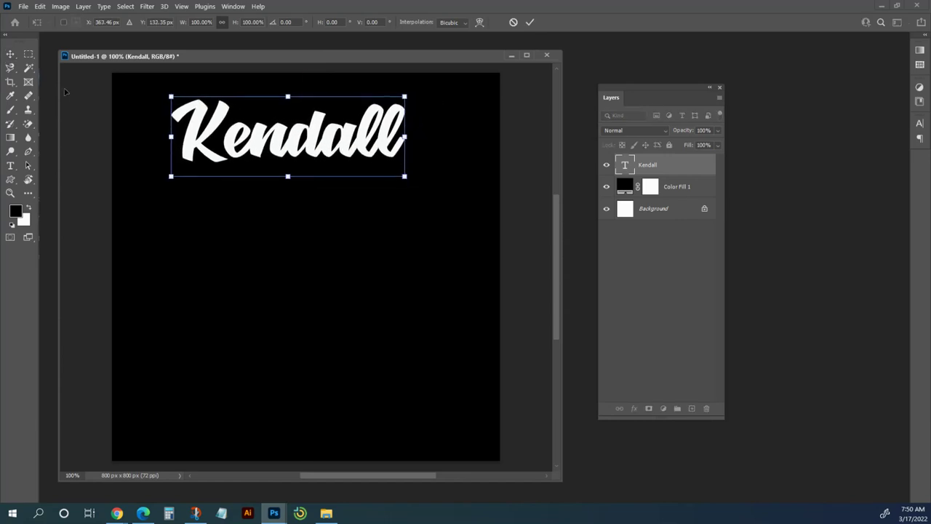
click(10, 55)
drag(317, 126, 305, 120)
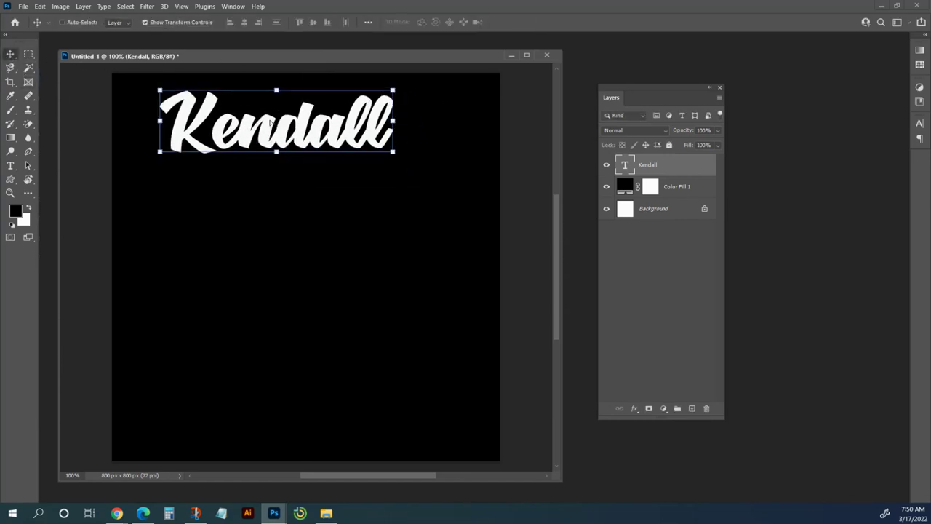
click(393, 154)
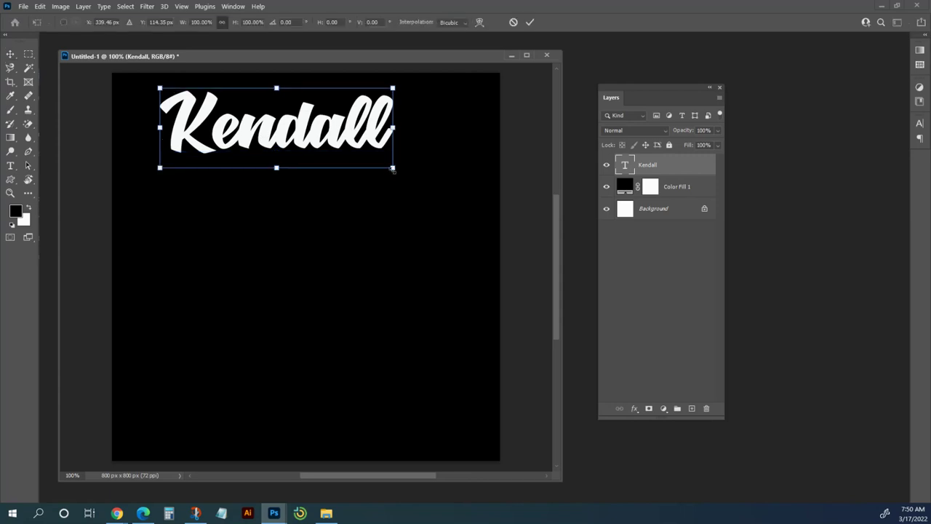
mouse_move(392, 169)
mouse_down()
mouse_move(456, 211)
mouse_move(399, 192)
mouse_move(396, 171)
mouse_move(432, 202)
mouse_move(386, 176)
mouse_move(449, 201)
mouse_move(409, 186)
mouse_move(318, 220)
mouse_move(340, 153)
mouse_move(357, 142)
mouse_move(357, 157)
mouse_move(414, 181)
mouse_move(368, 168)
mouse_move(378, 171)
mouse_up()
drag(312, 142, 342, 144)
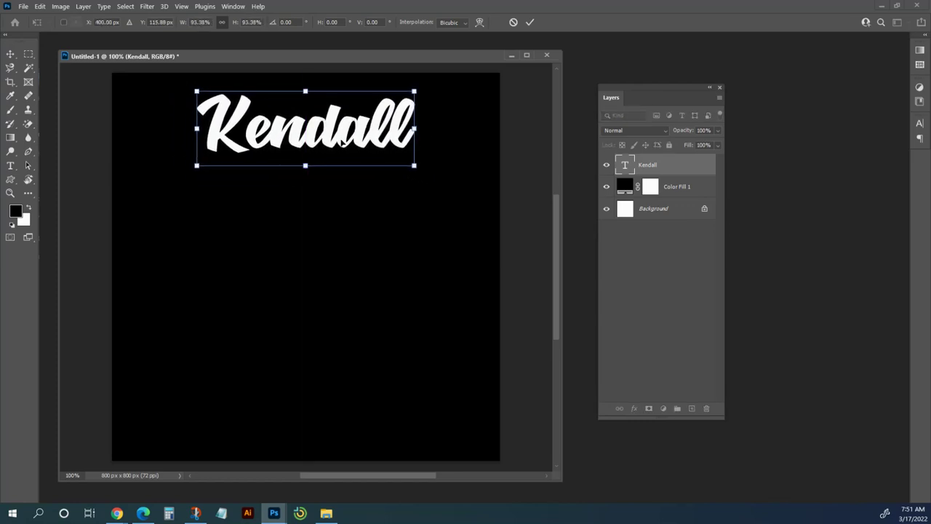
key(Return)
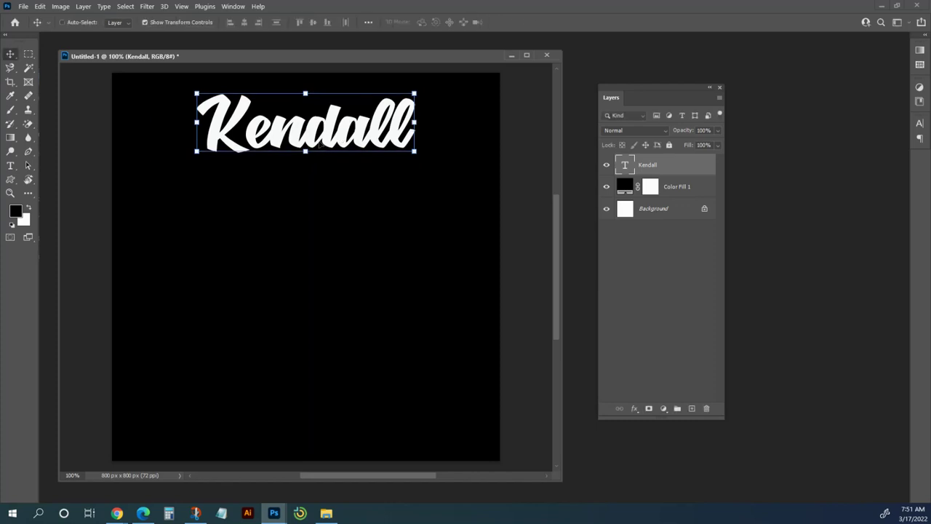
Recolour all the letters of the name title cyan.
click(11, 167)
click(253, 138)
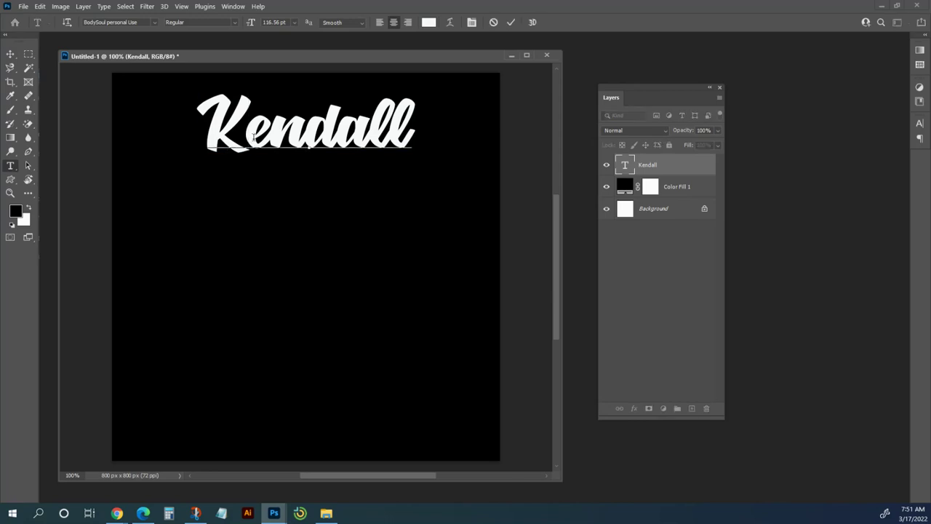
drag(212, 130, 421, 133)
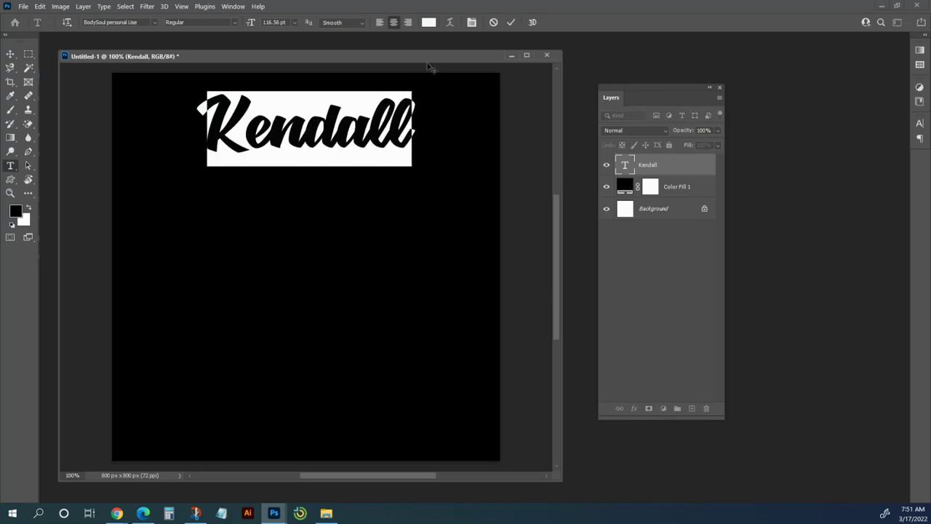
click(428, 22)
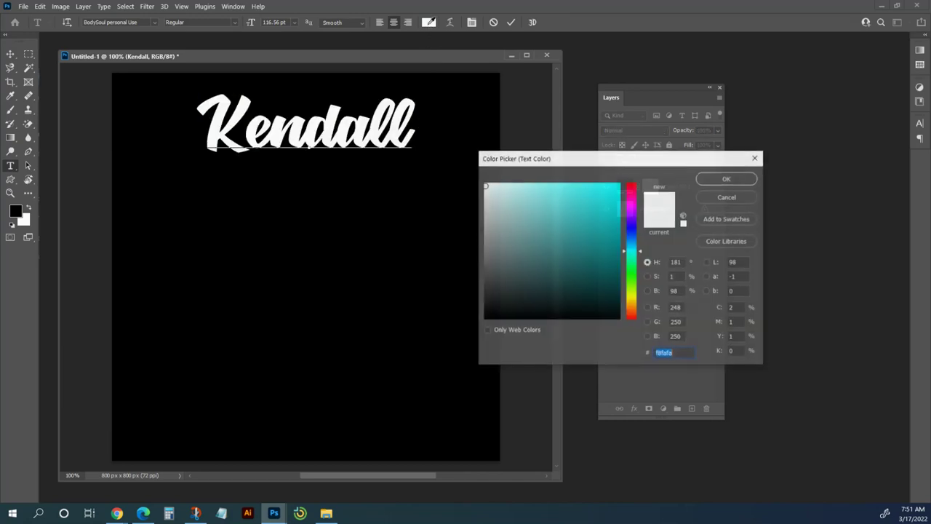
click(617, 184)
click(727, 178)
click(340, 138)
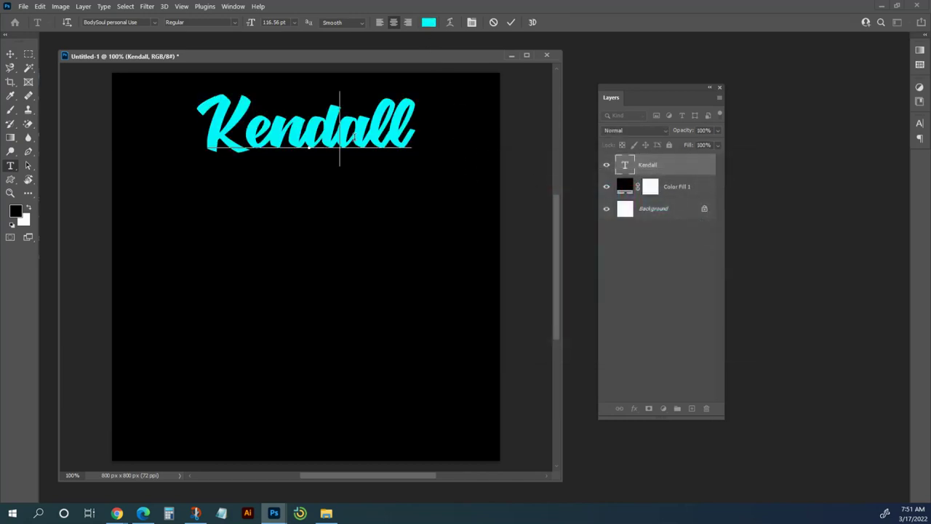
Make the first letter K bright green (#06fc0c) and nudge the title slightly right.
click(249, 134)
drag(244, 133, 219, 133)
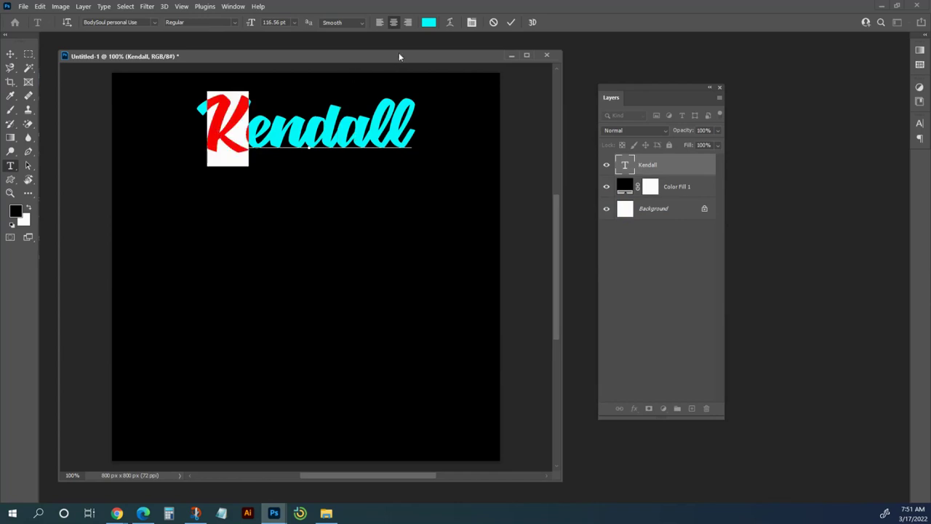
click(428, 21)
click(586, 186)
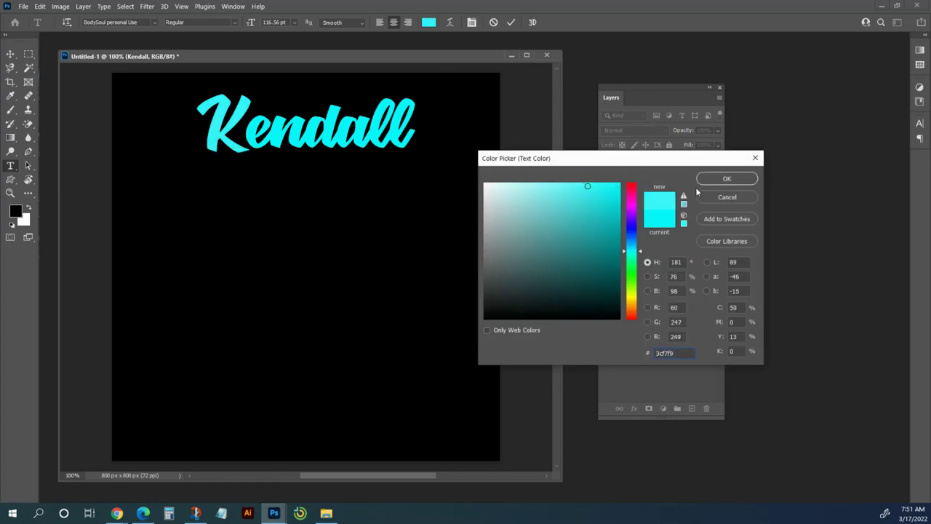
click(728, 198)
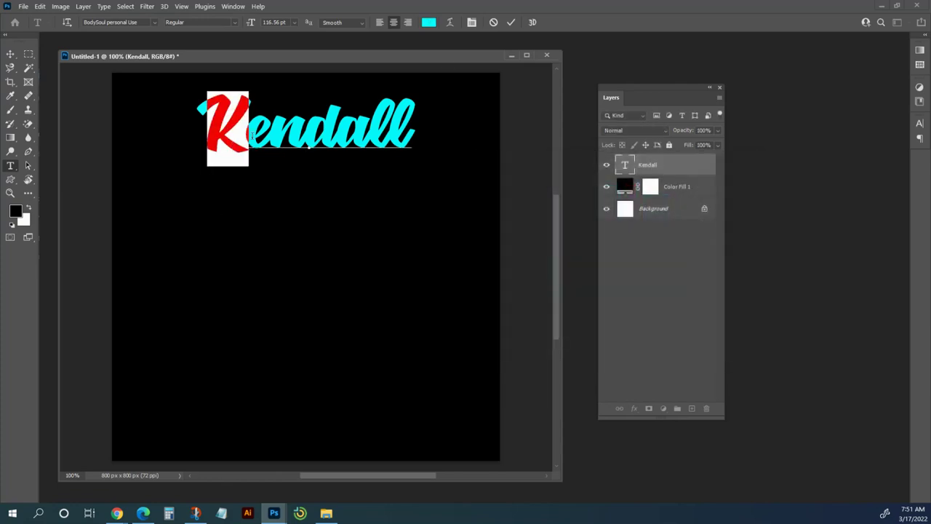
click(428, 22)
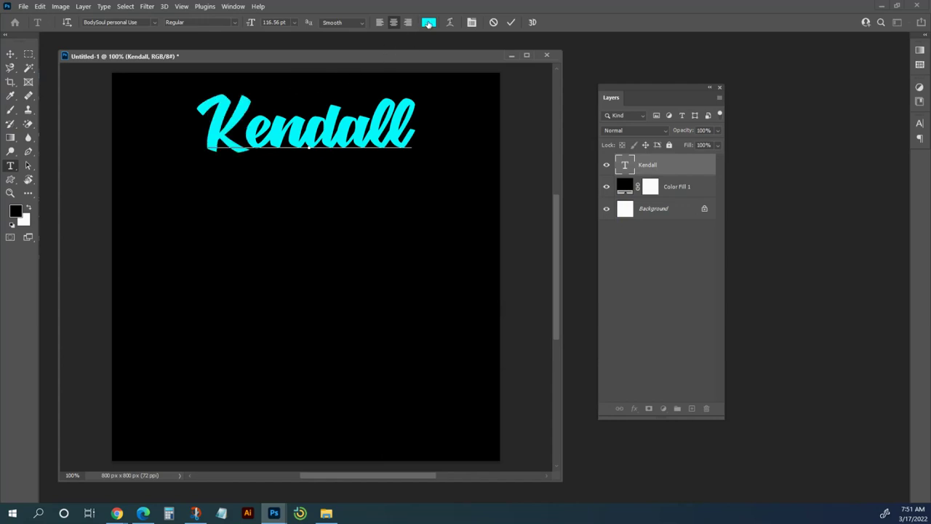
click(632, 276)
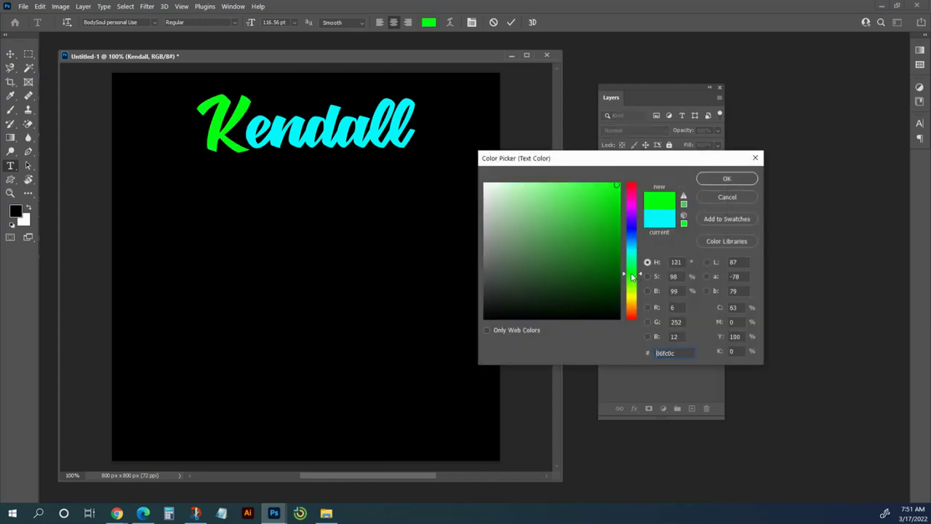
click(727, 179)
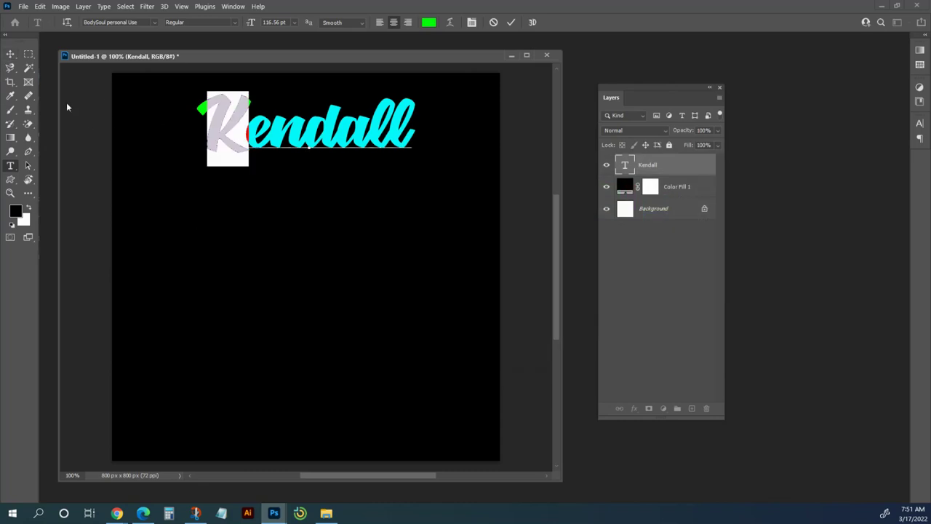
click(10, 54)
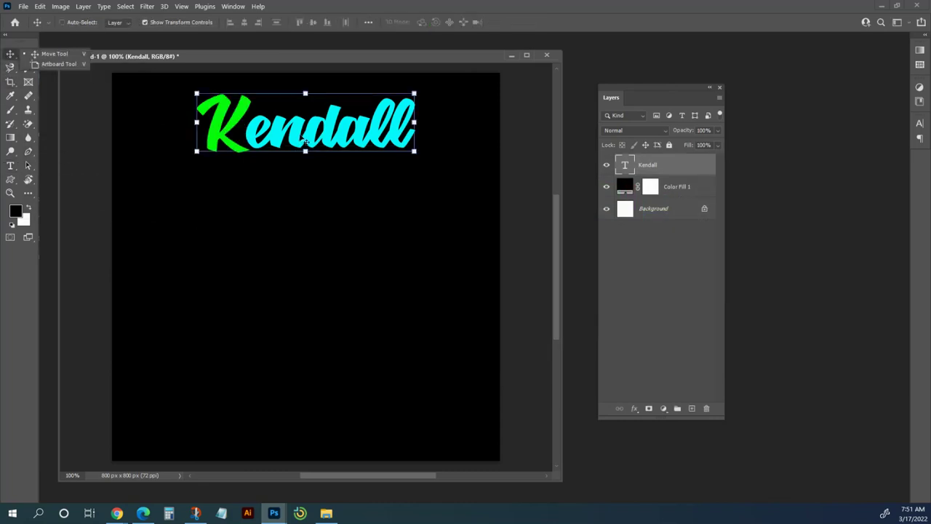
drag(305, 142, 310, 142)
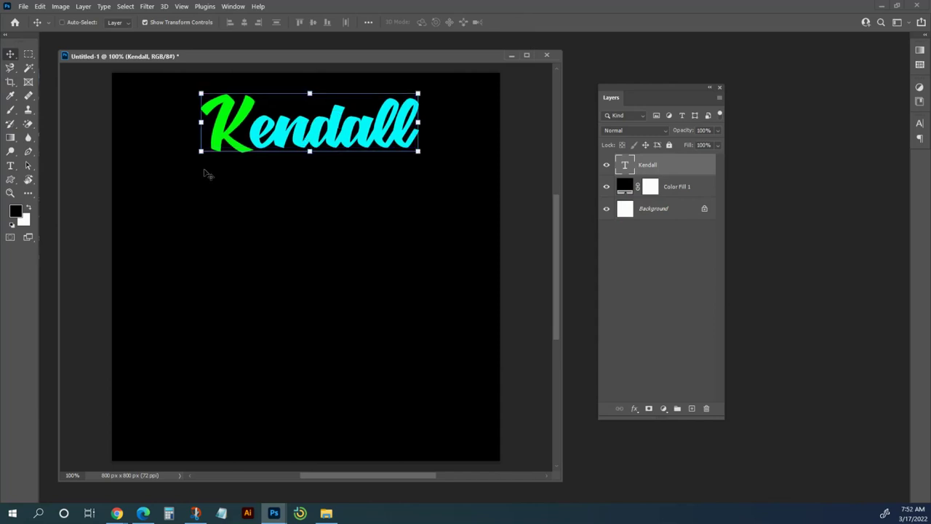
Add a small second text layer below the title in near-white f5ecec and commit it.
key(t)
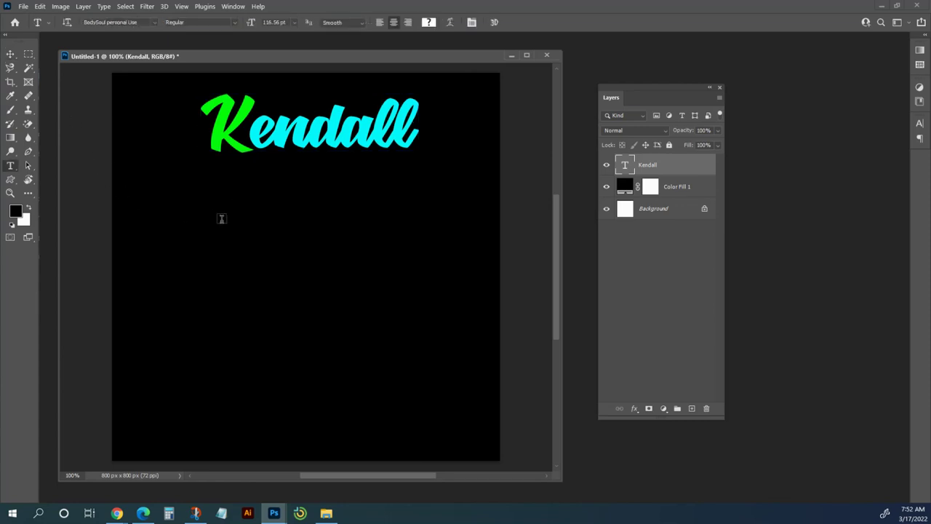
click(232, 218)
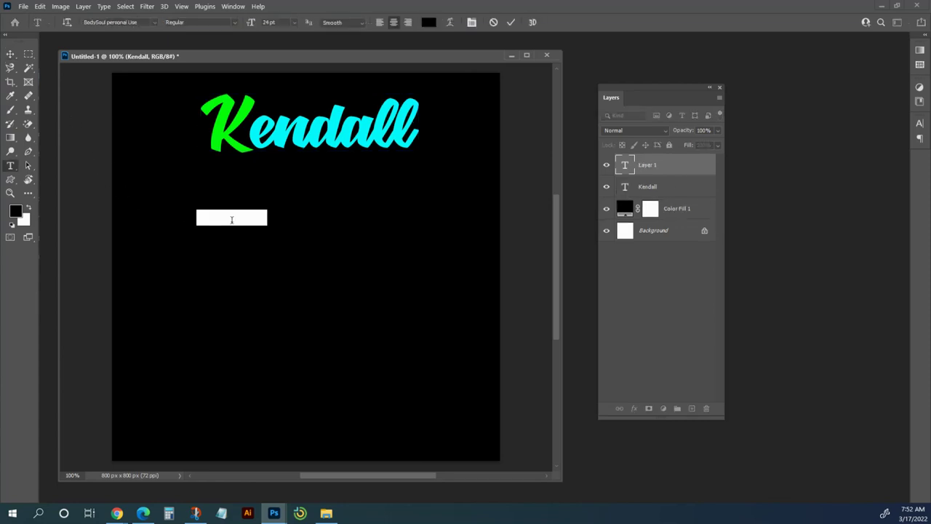
text(Design)
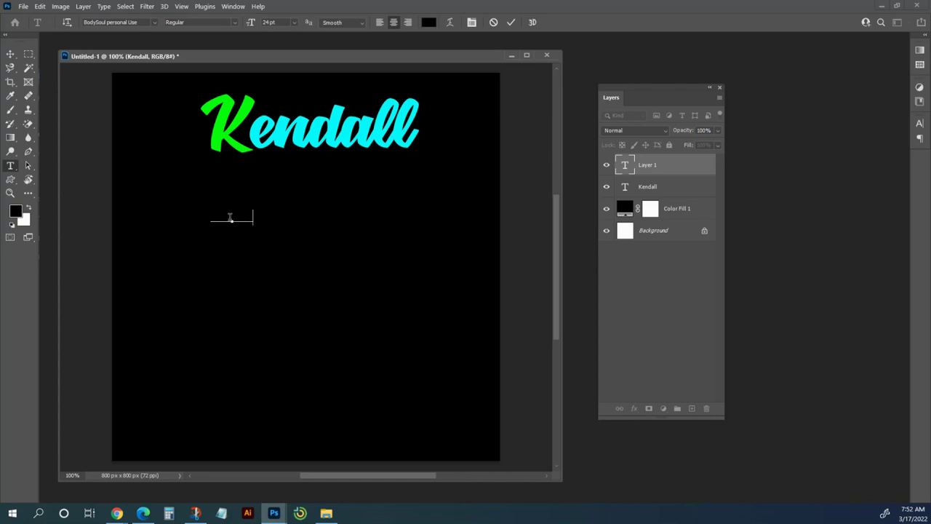
key(ctrl+a)
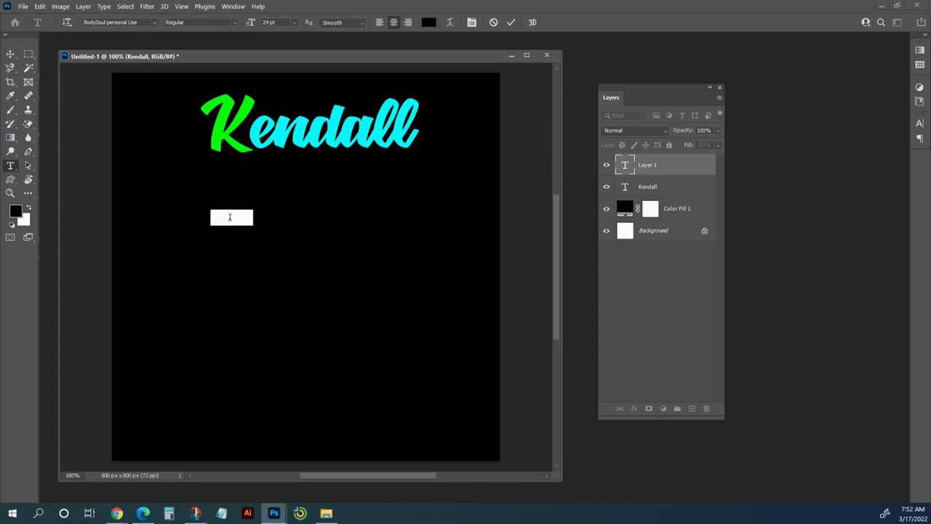
click(429, 23)
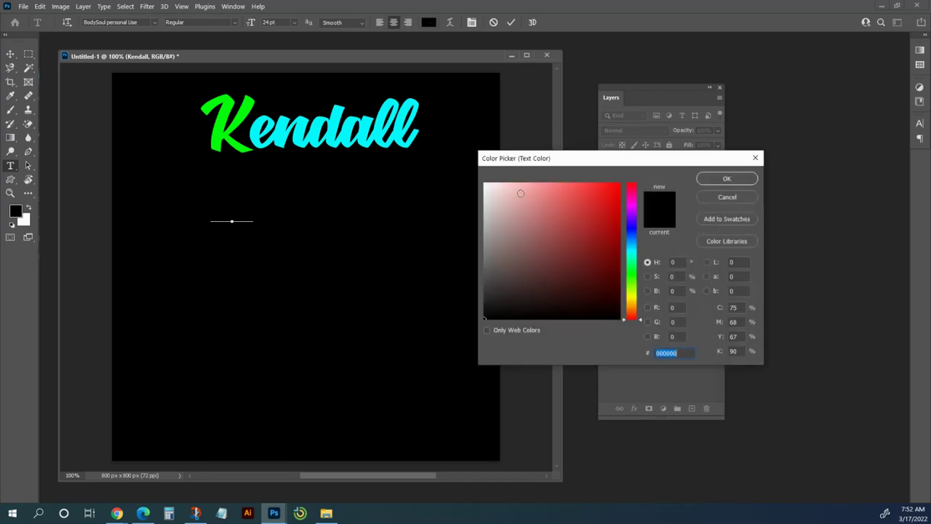
click(488, 189)
click(733, 179)
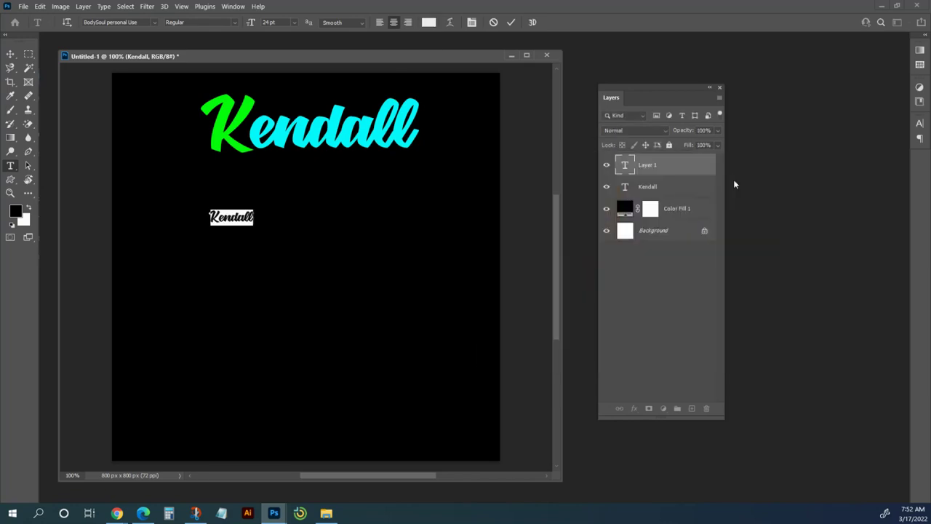
key(ctrl+Return)
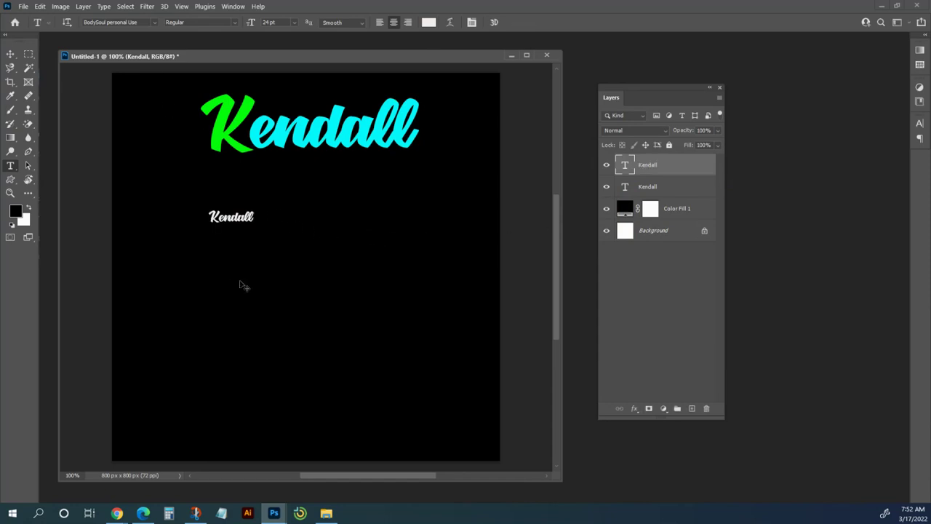
Scale the small white text about 459% to roughly 110 pt and place it directly under the title.
key(ctrl+t)
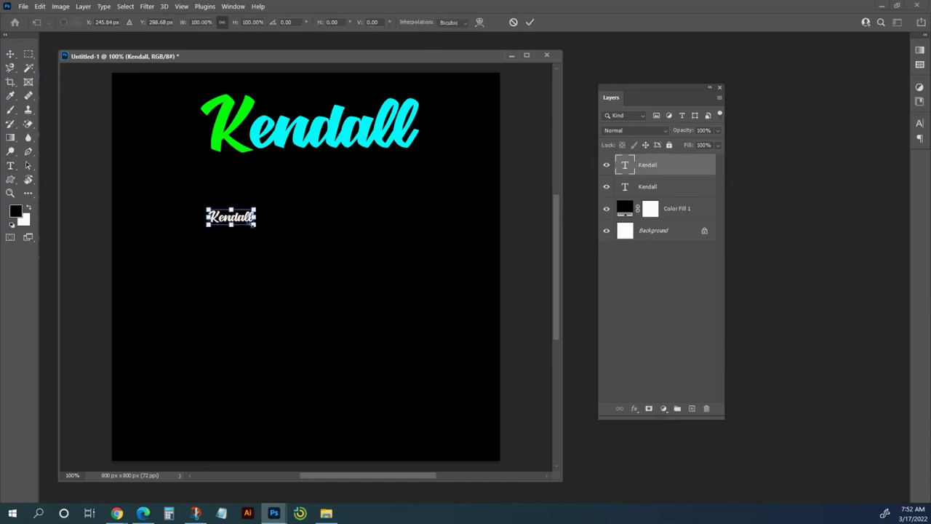
drag(254, 224, 413, 280)
drag(355, 264, 351, 230)
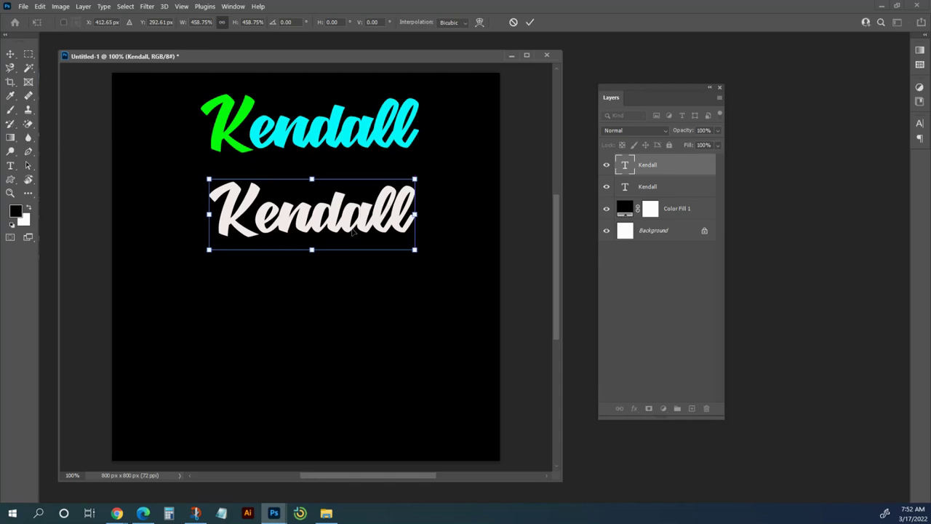
key(Return)
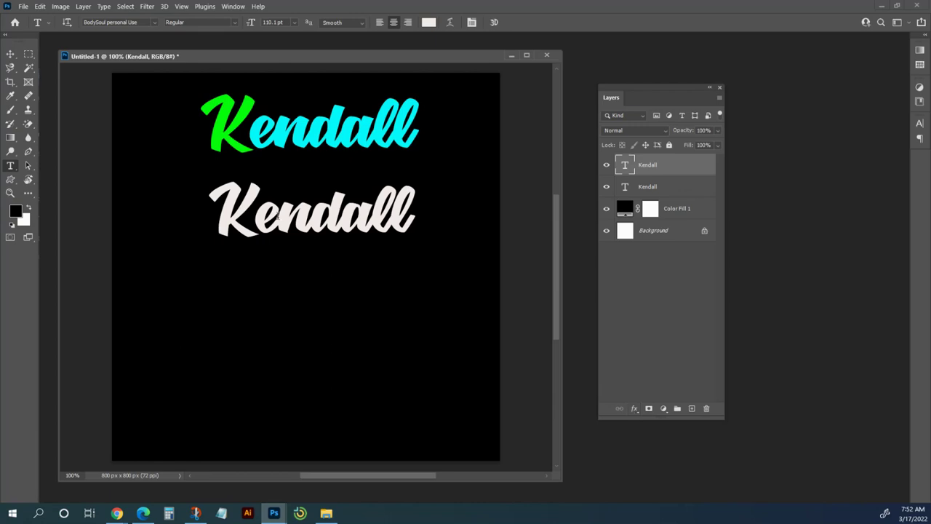
Change the white name text's font to Bauhaus 93.
double_click(257, 213)
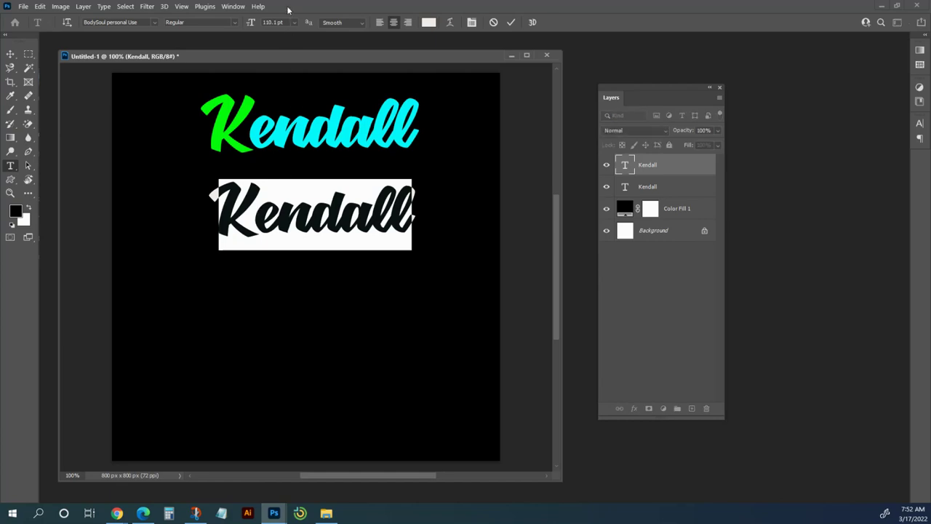
click(155, 22)
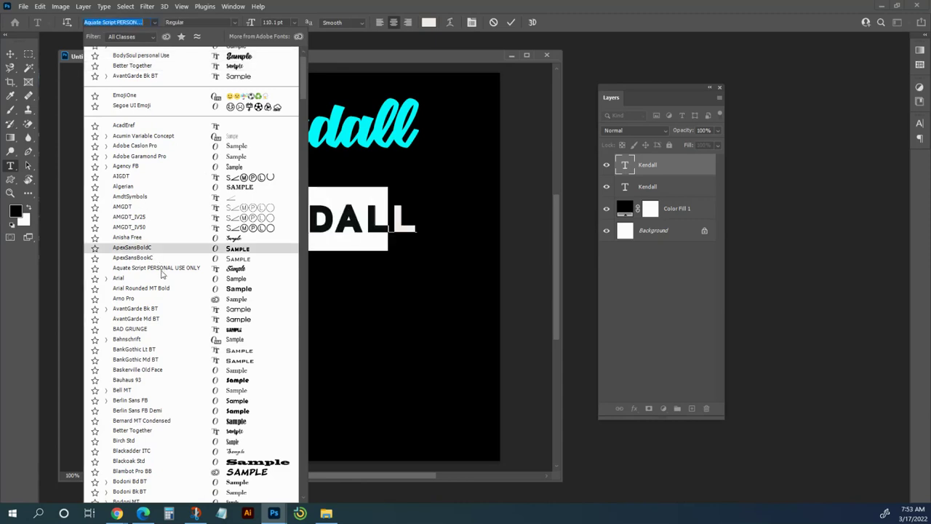
click(178, 383)
Enlarge the Bauhaus text about 117% and centre it under the cyan-and-green title.
click(10, 54)
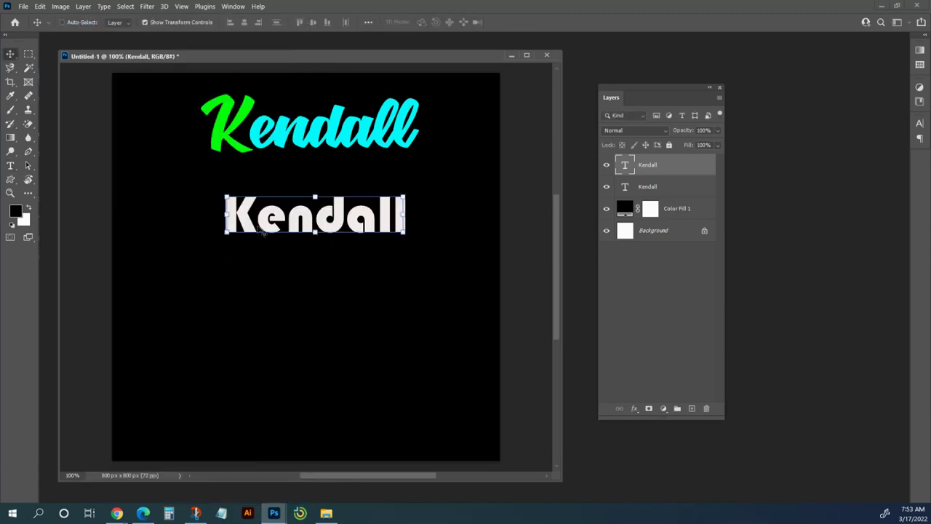
drag(263, 231, 258, 217)
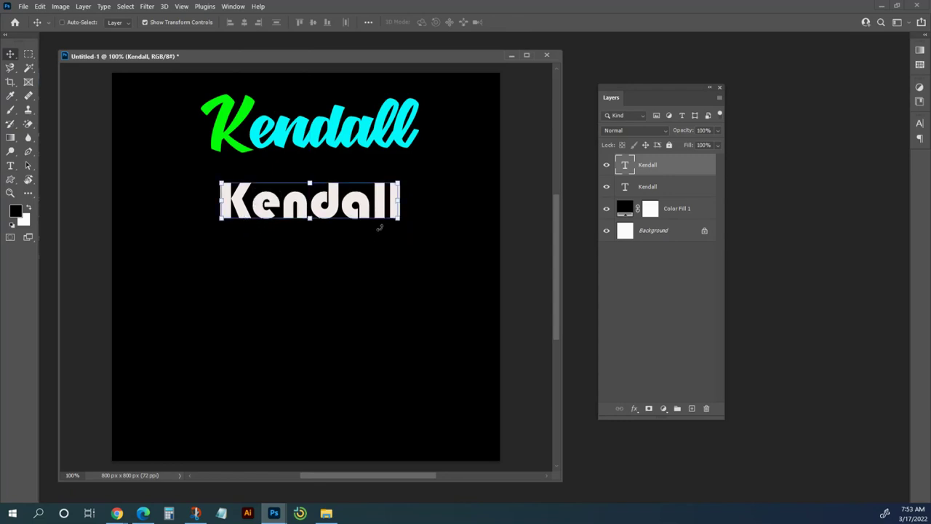
drag(399, 219, 369, 220)
key(Return)
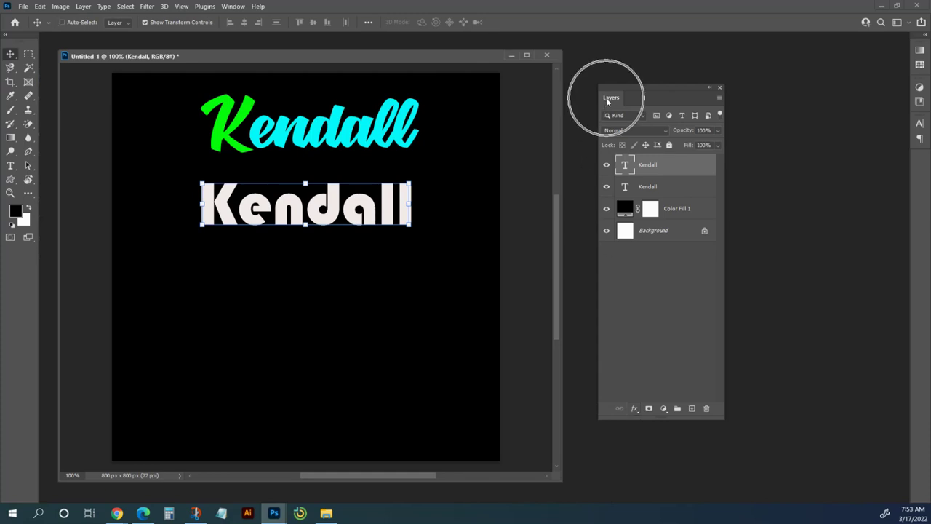
Give the Bauhaus text a white Drop Shadow (49% opacity, 3 px distance, 7 px size), discarding a trial Inner Shadow.
click(633, 409)
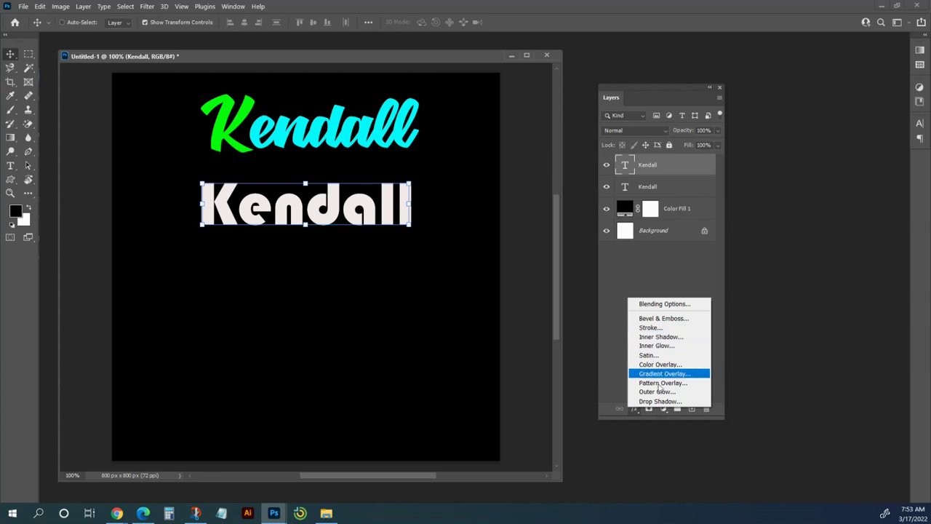
click(662, 402)
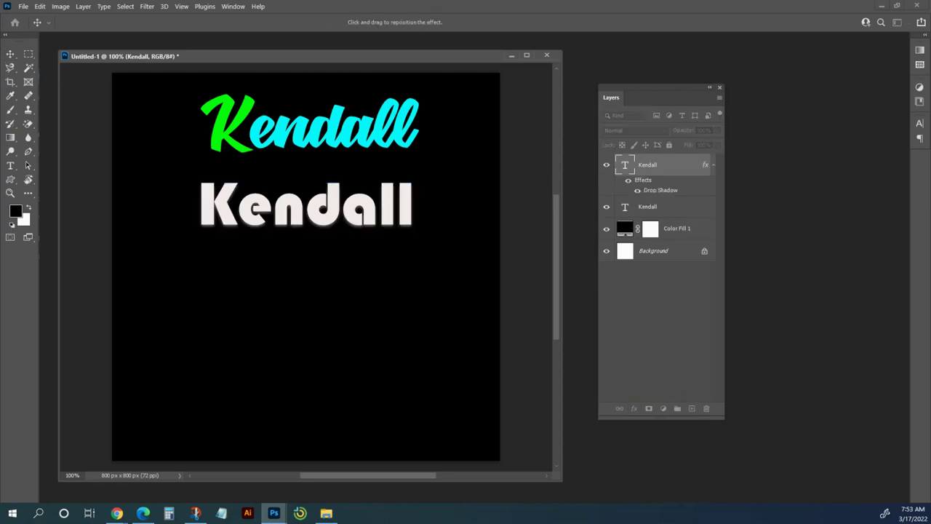
drag(441, 170, 515, 153)
click(477, 359)
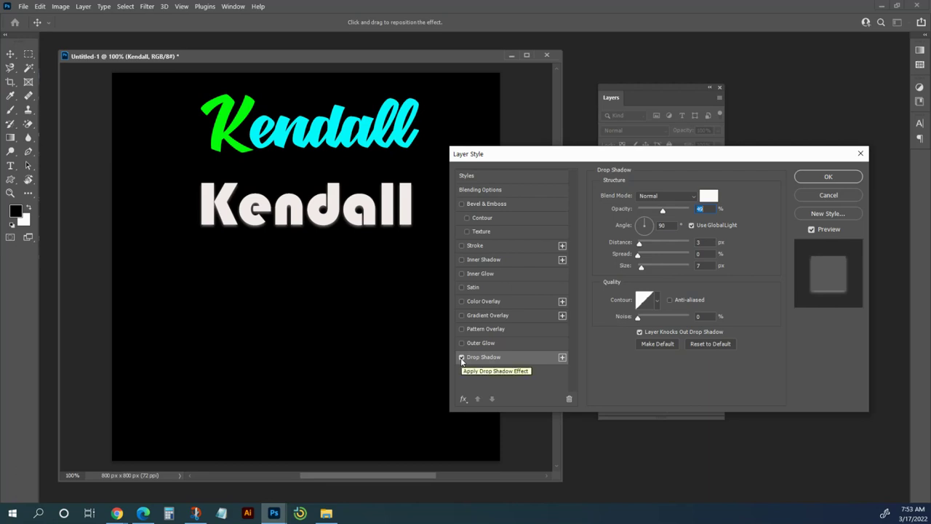
click(462, 259)
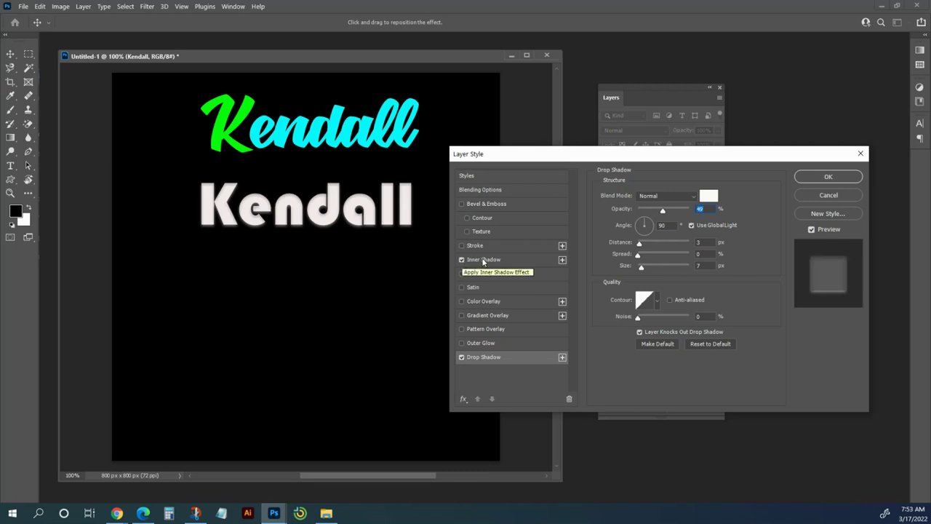
click(484, 260)
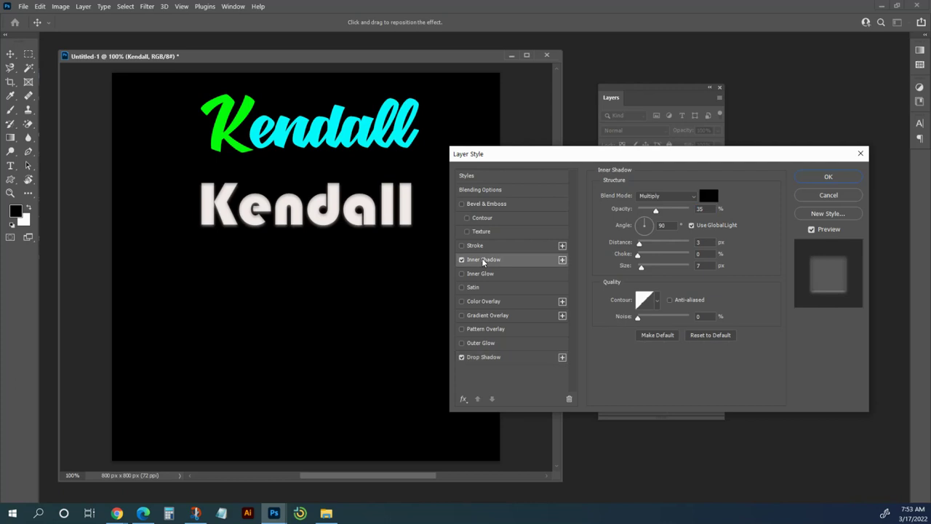
click(461, 260)
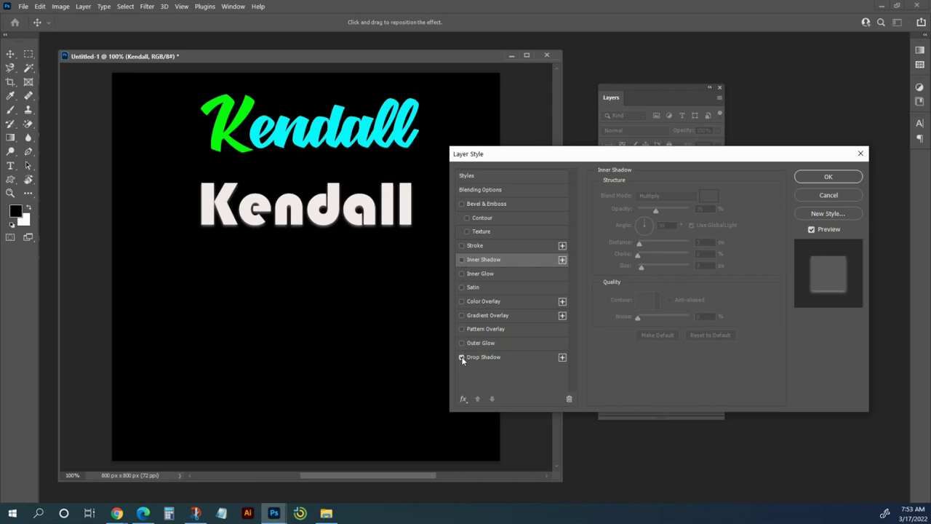
click(487, 357)
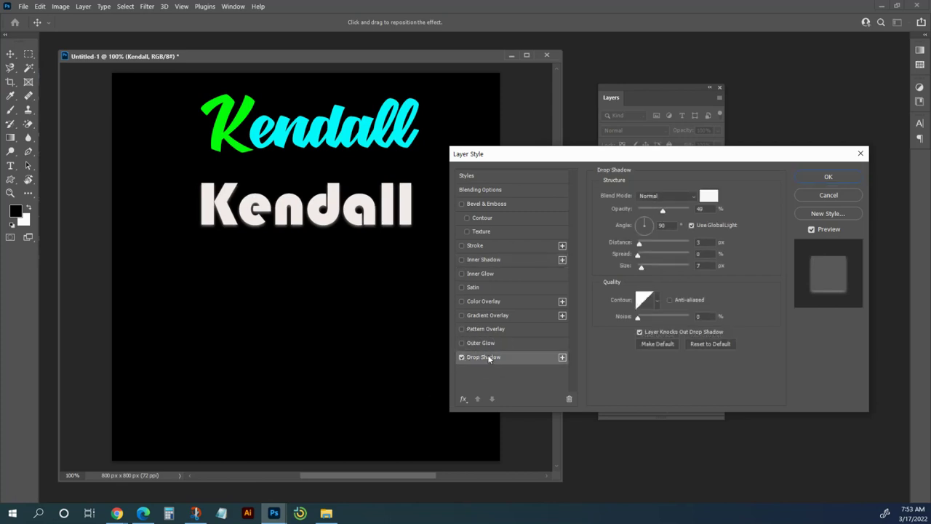
Change the drop shadow colour to a bright saturated green.
click(709, 196)
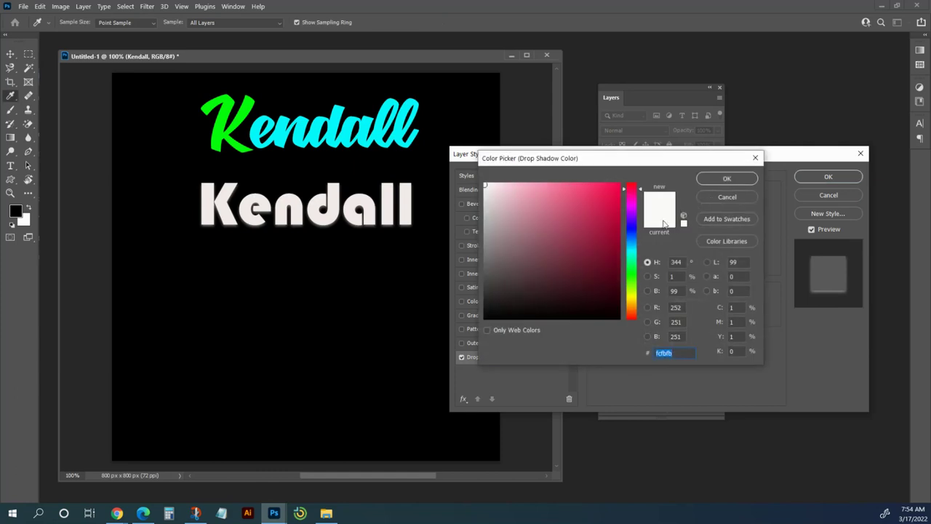
click(633, 273)
click(615, 184)
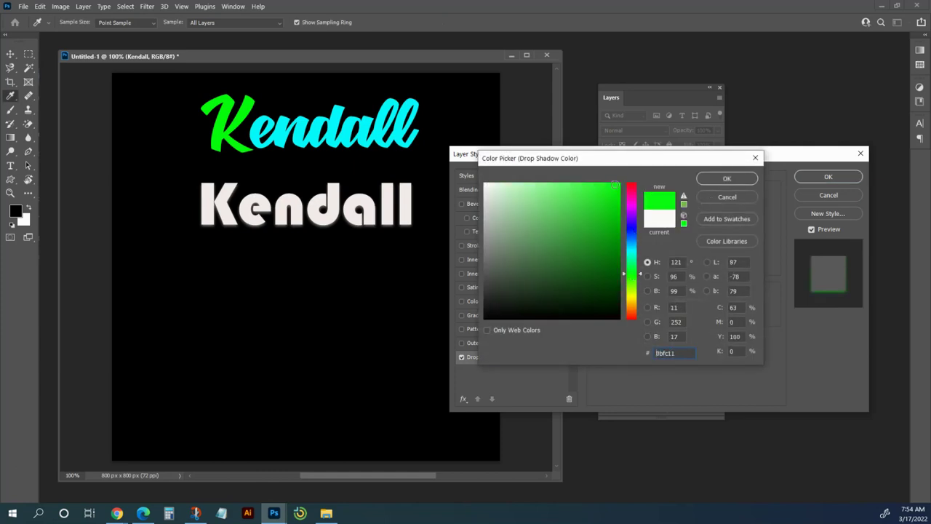
click(711, 178)
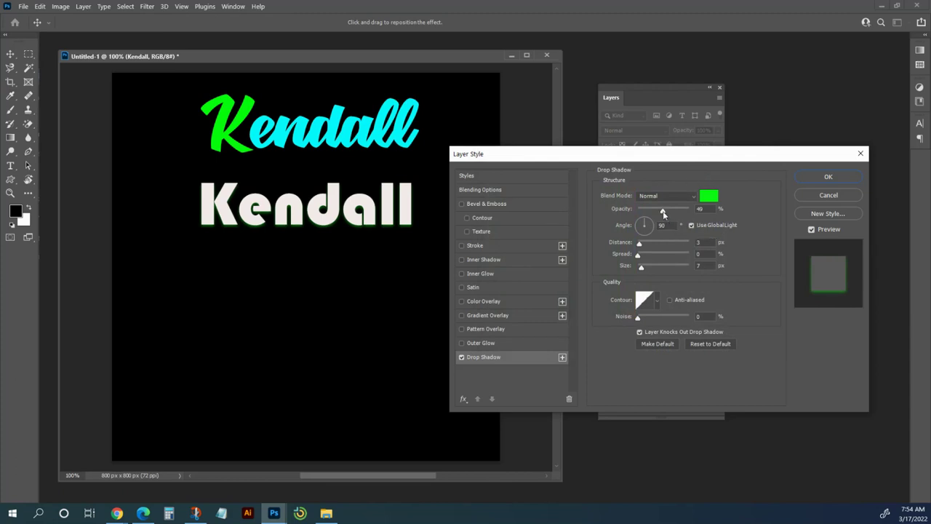
Set the green shadow to 99% opacity, 9 px distance and a 44° angle.
drag(662, 212, 688, 214)
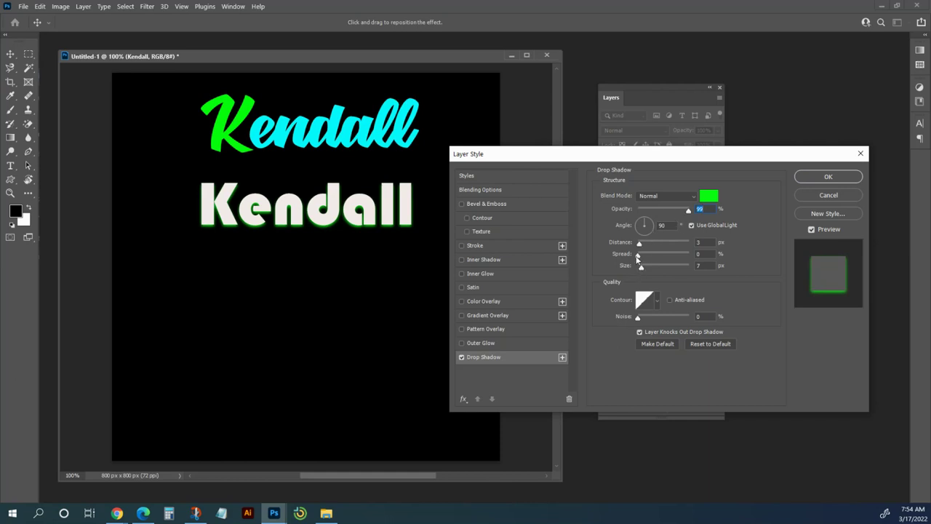
drag(640, 248, 643, 248)
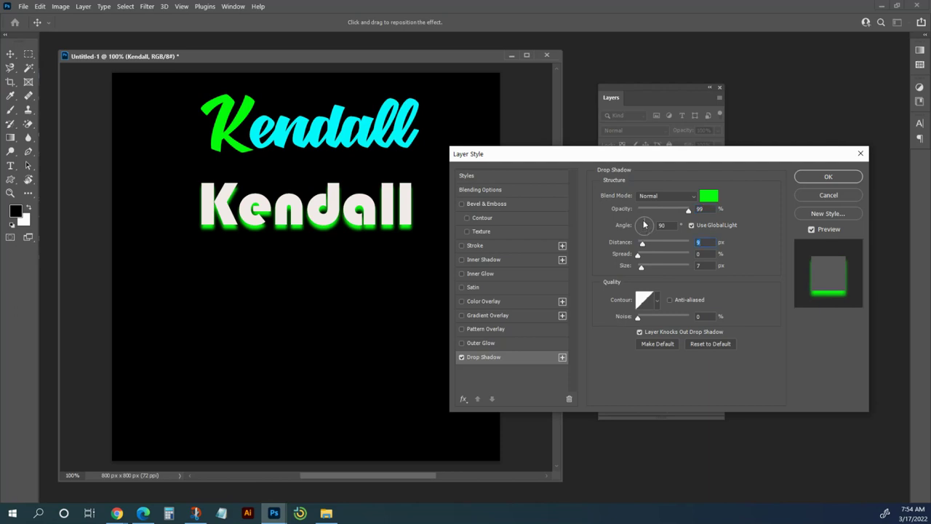
click(648, 220)
drag(647, 223, 651, 225)
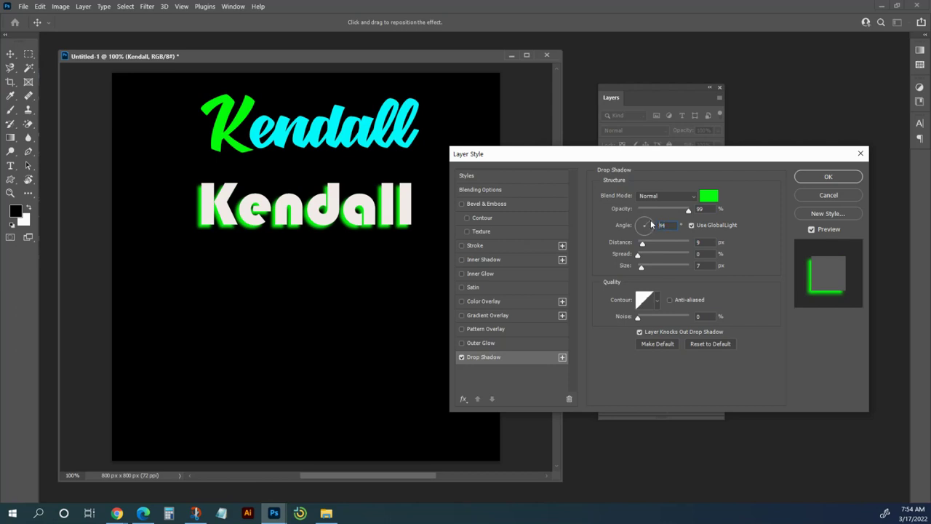
click(651, 224)
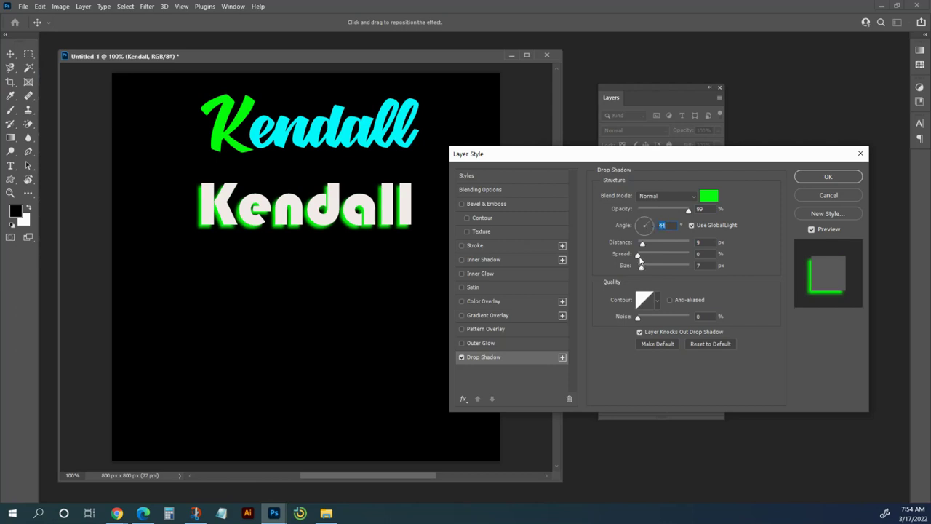
Widen the shadow to 14% spread at 15 px distance and fade it to 24% opacity.
mouse_move(638, 255)
mouse_down()
mouse_move(675, 257)
mouse_move(644, 263)
mouse_move(646, 252)
mouse_up()
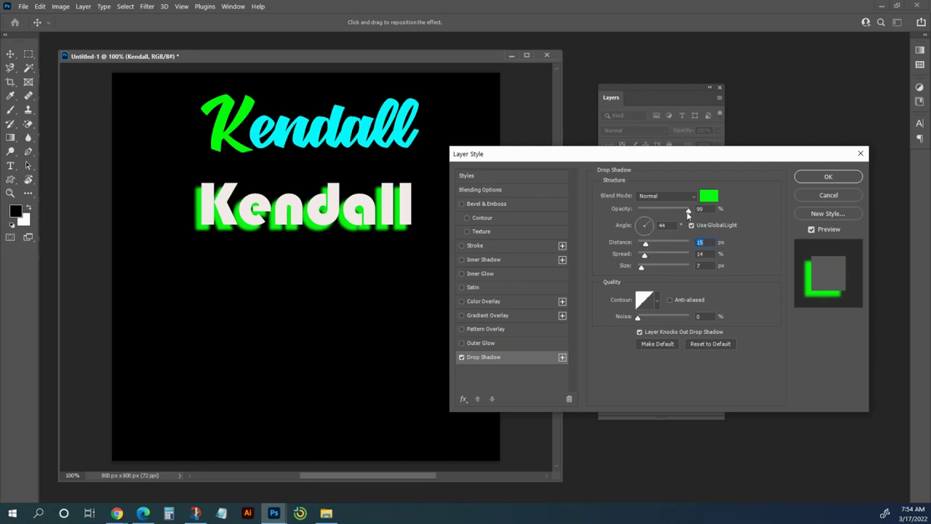
drag(691, 211, 650, 214)
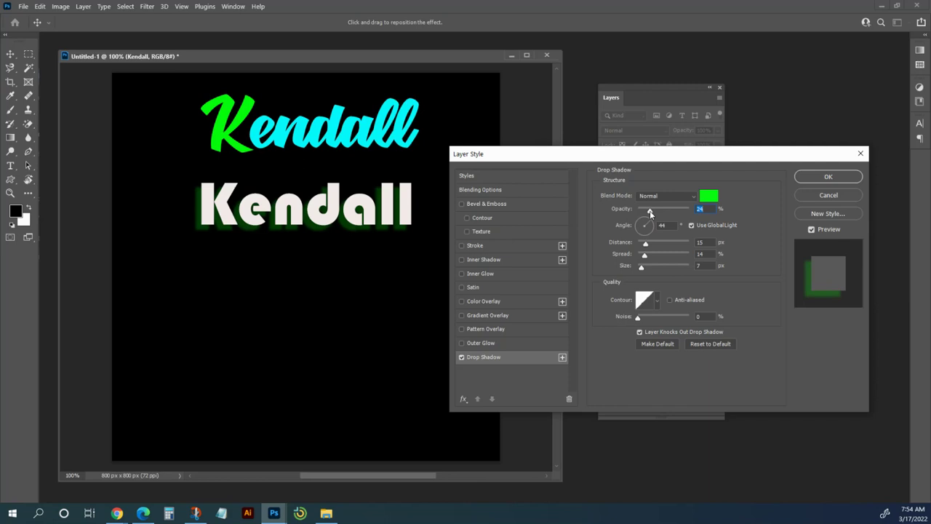
Apply the drop shadow, then add a new 'Kendall' text line below, set in Blackoak Std.
click(822, 179)
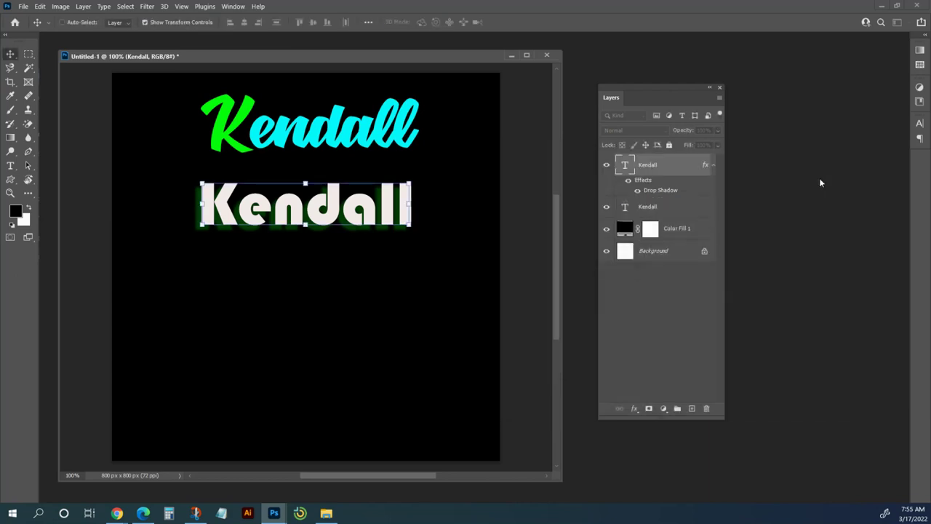
key(t)
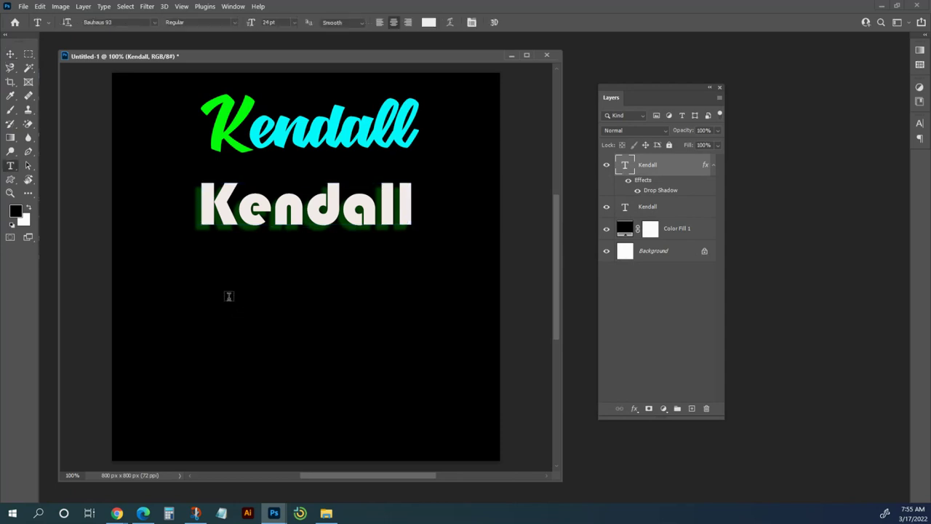
click(228, 295)
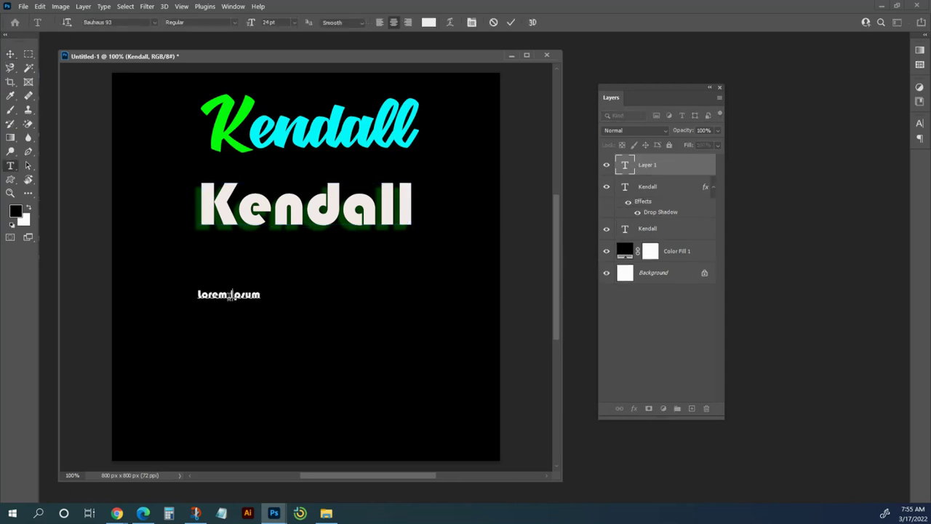
text(Kendall)
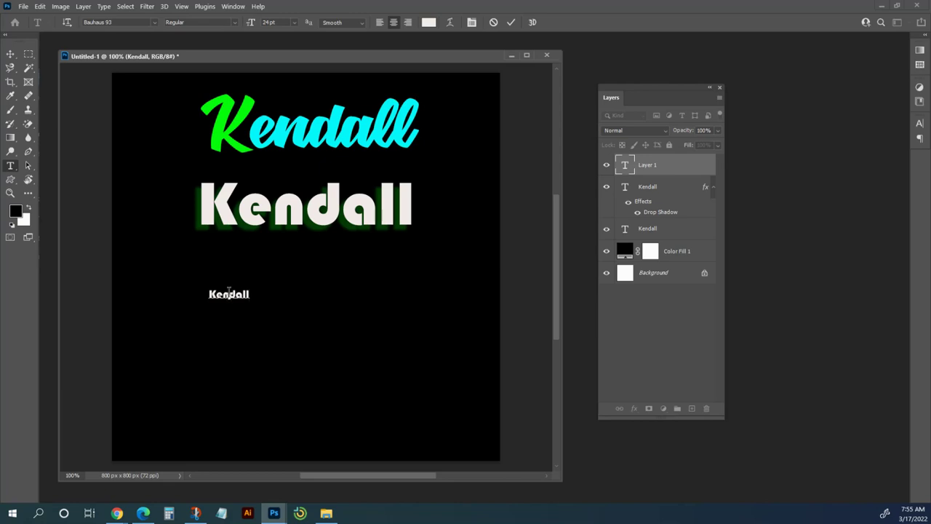
double_click(229, 292)
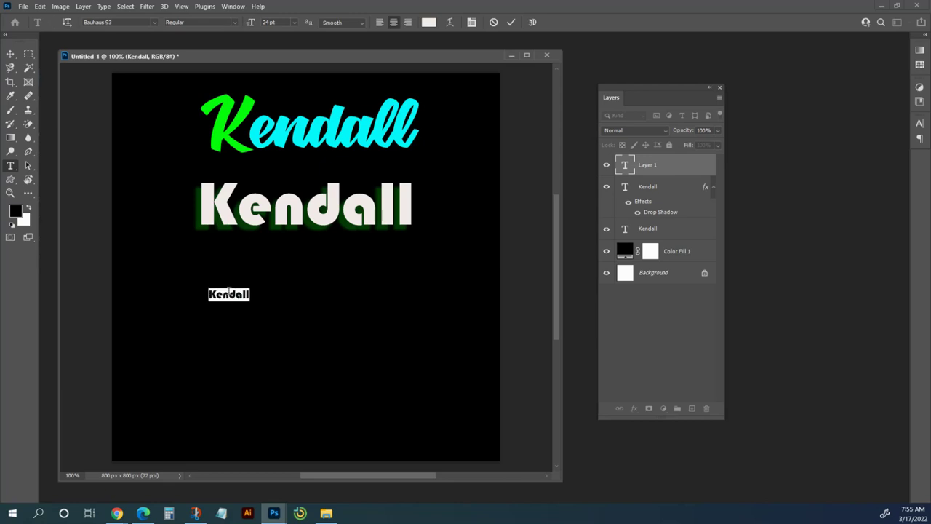
click(154, 23)
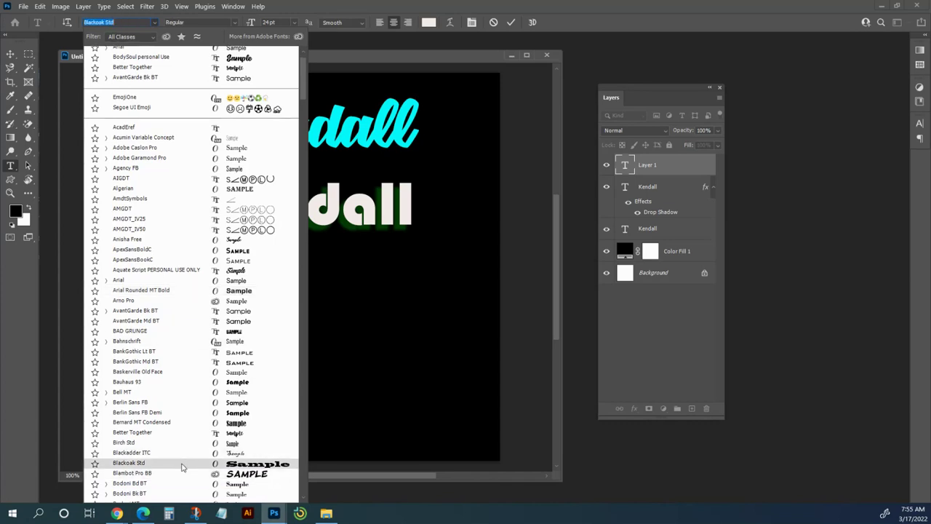
click(182, 465)
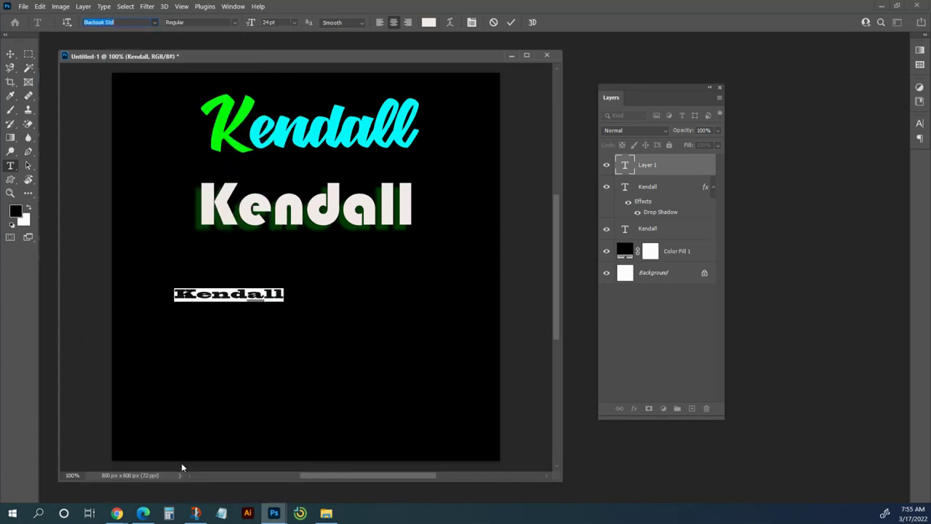
Enlarge the Blackoak Kendall to 76.58 pt across the canvas and reselect its text.
click(10, 57)
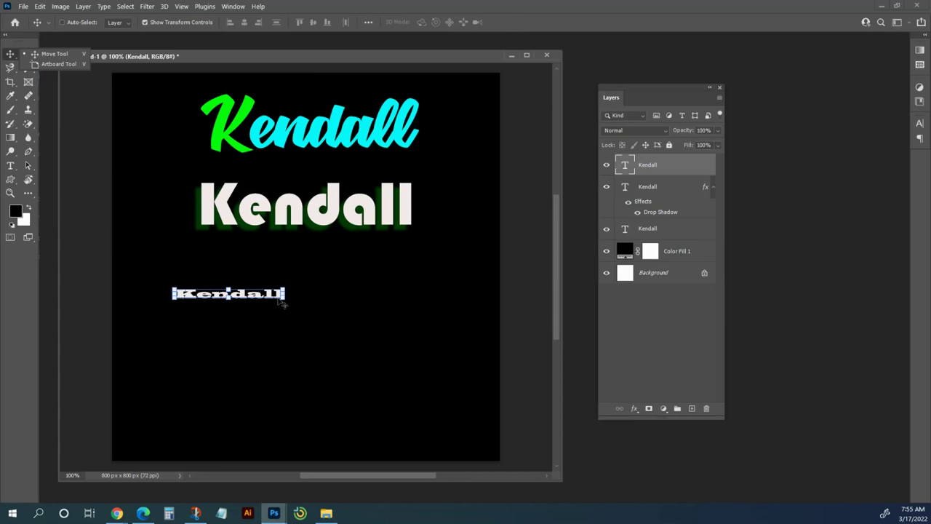
drag(282, 304, 468, 347)
key(Return)
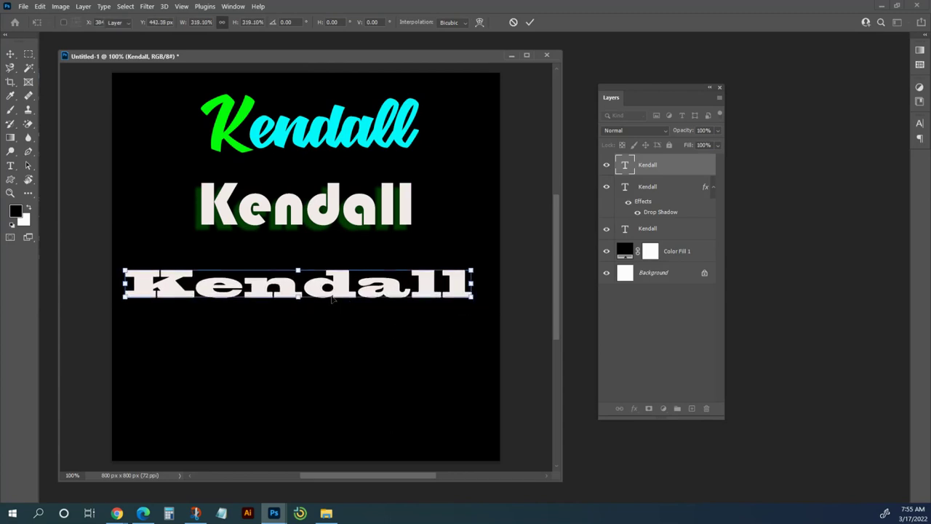
key(t)
click(304, 289)
key(ctrl+a)
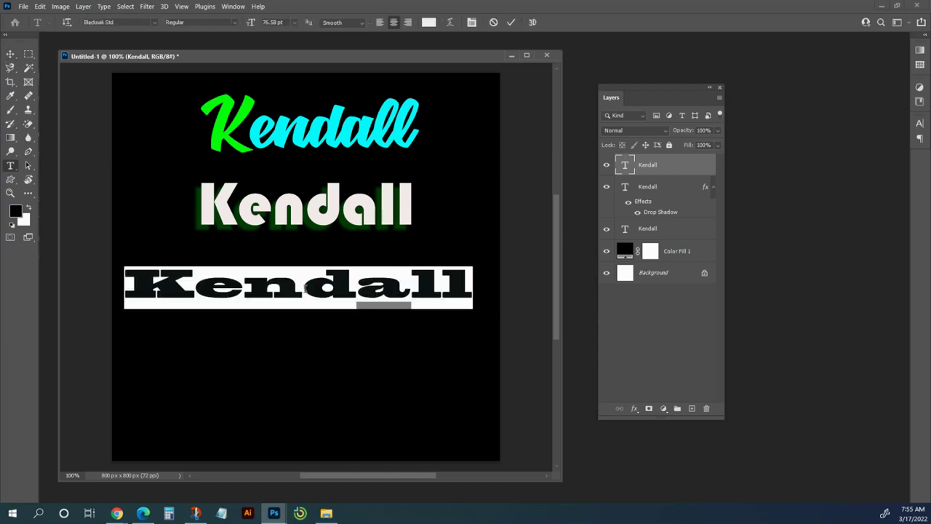
Change the bottom Kendall's font to Clarendon Blk BT.
click(154, 21)
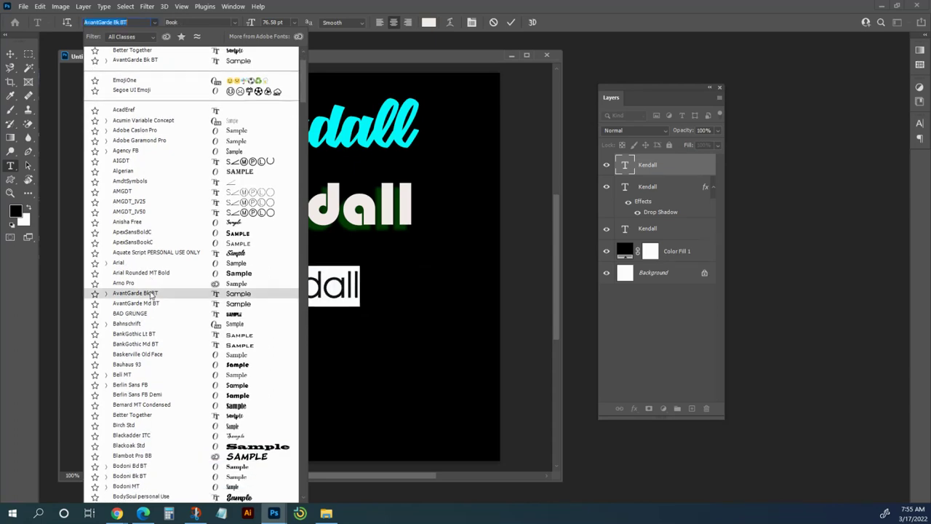
scroll(163, 378, down, 2)
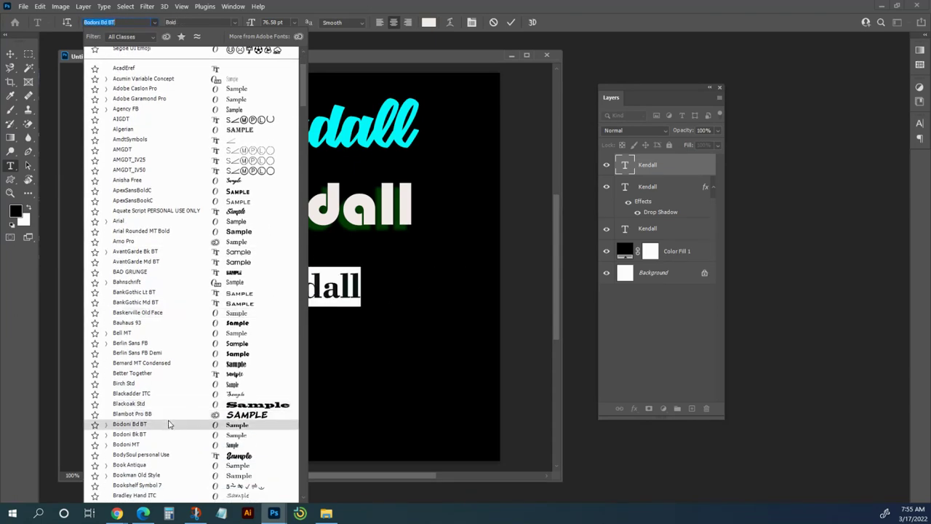
scroll(168, 423, down, 5)
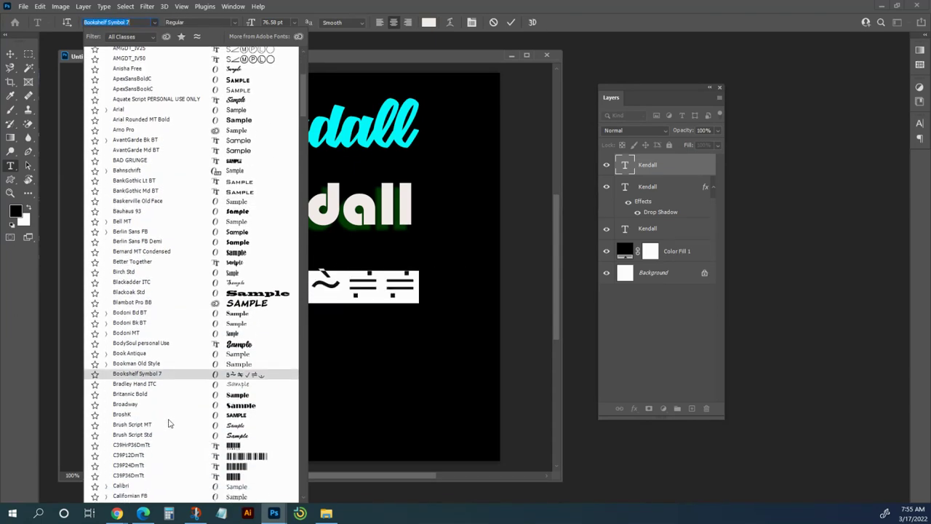
scroll(169, 422, down, 6)
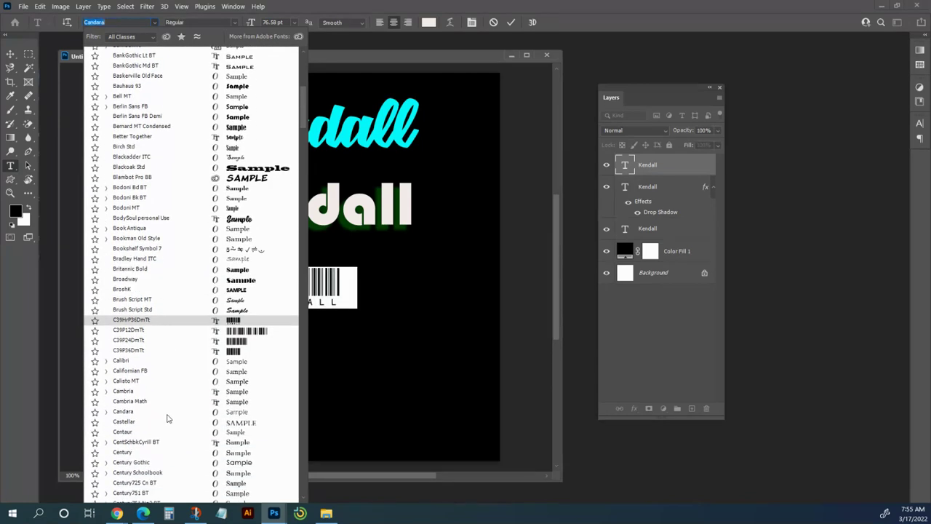
scroll(167, 418, down, 9)
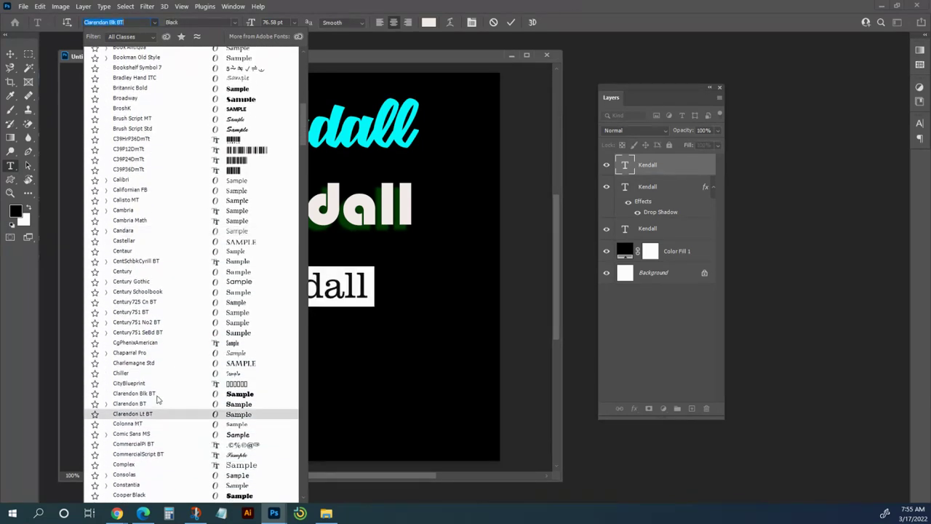
click(157, 396)
Scale the bottom Kendall up to 165% and shift it slightly left.
click(10, 56)
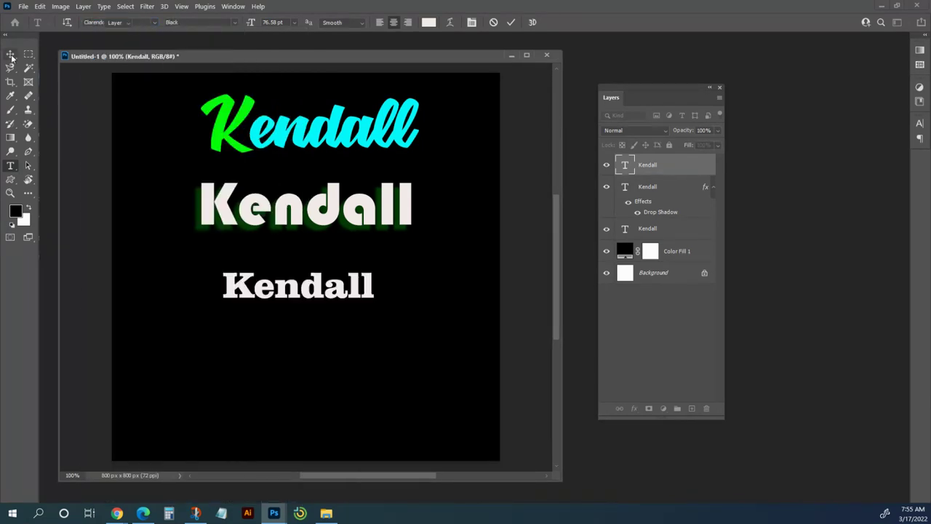
key(ctrl+t)
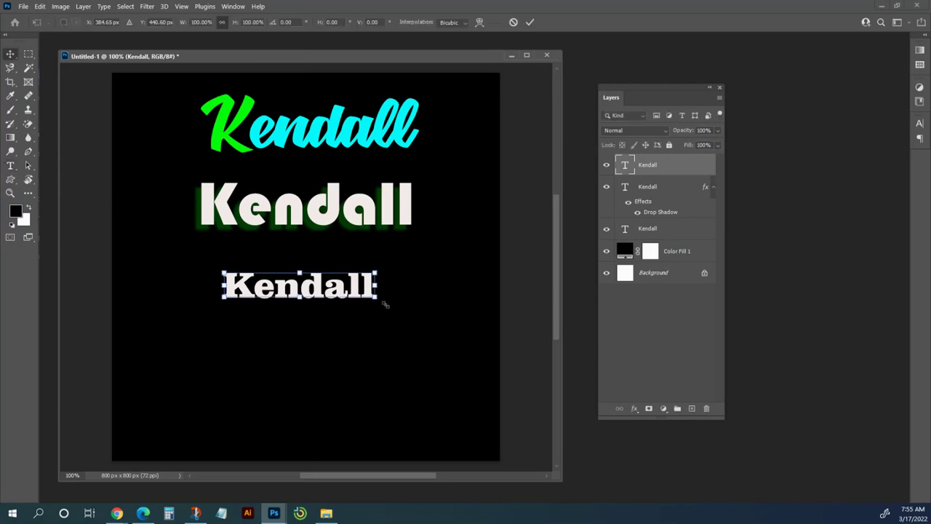
drag(390, 307, 490, 312)
drag(379, 294, 343, 301)
key(Return)
Recolour all of the bottom Kendall text to mid grey #898585.
key(t)
click(344, 300)
key(ctrl+a)
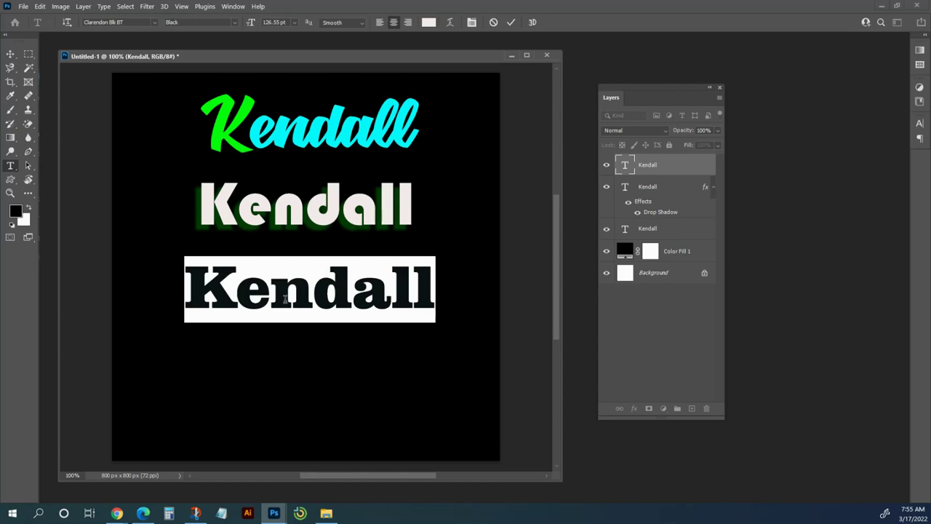
click(426, 24)
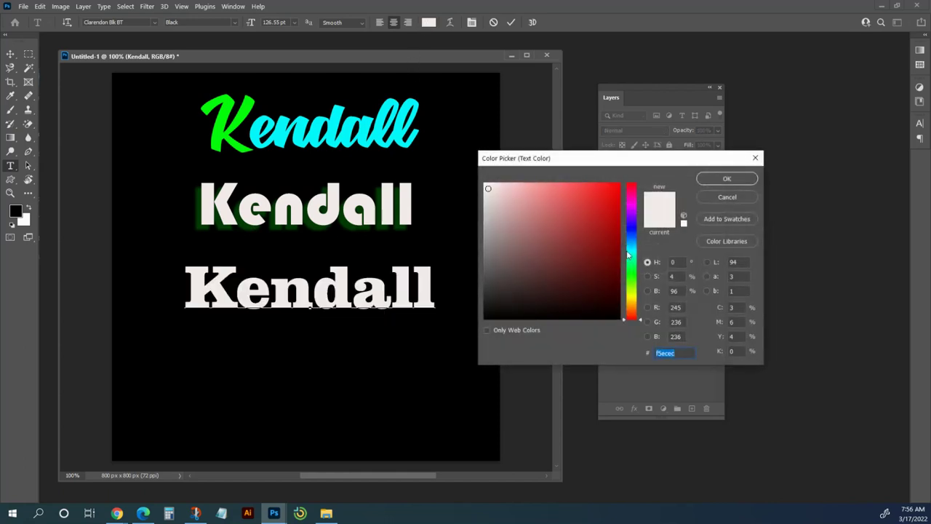
click(488, 245)
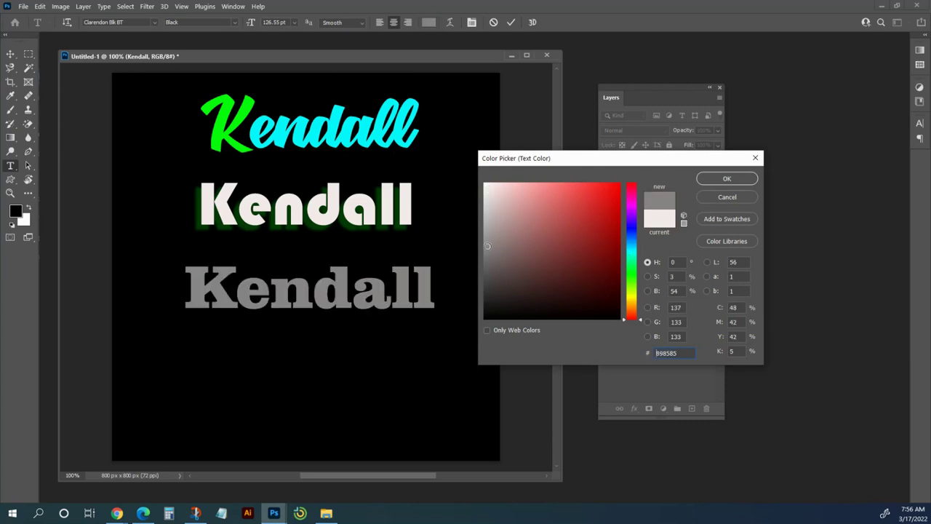
click(725, 178)
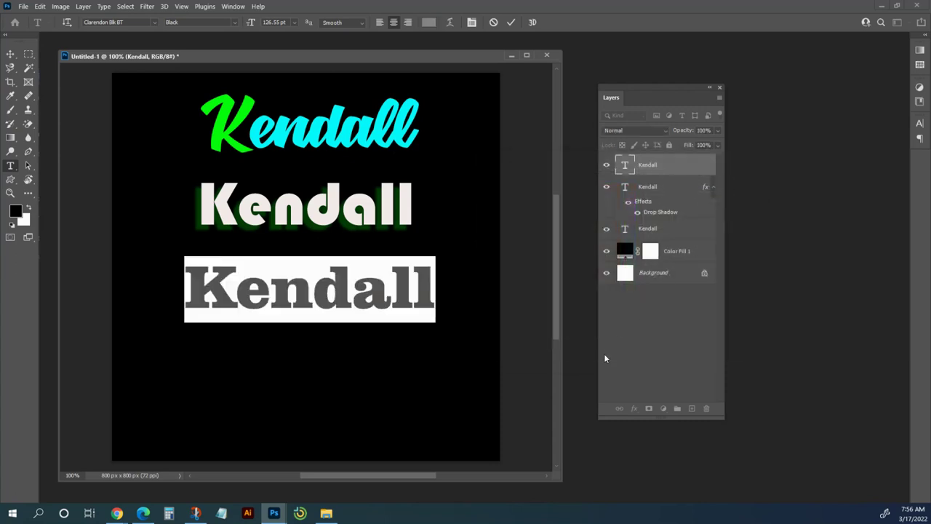
Commit the grey text and zoom to 200%, centring the view on it.
click(10, 54)
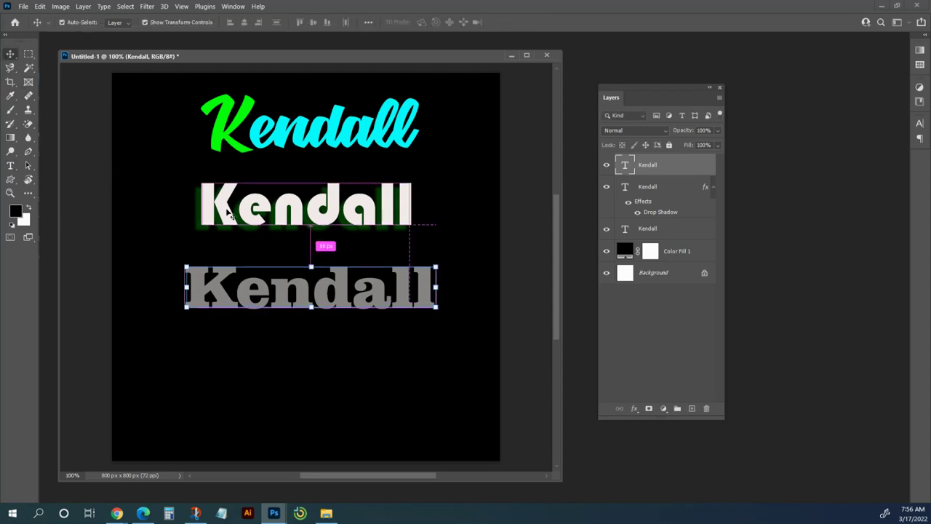
key(ctrl+plus)
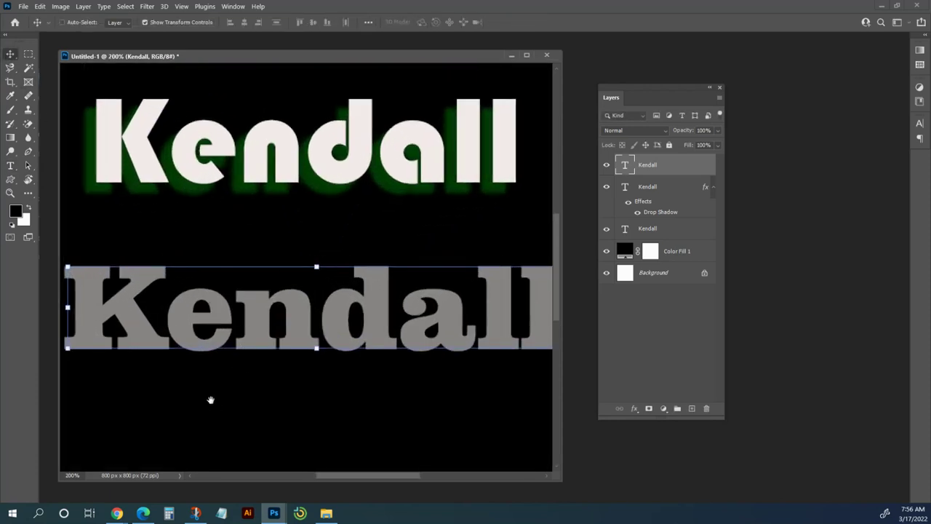
drag(224, 389, 266, 363)
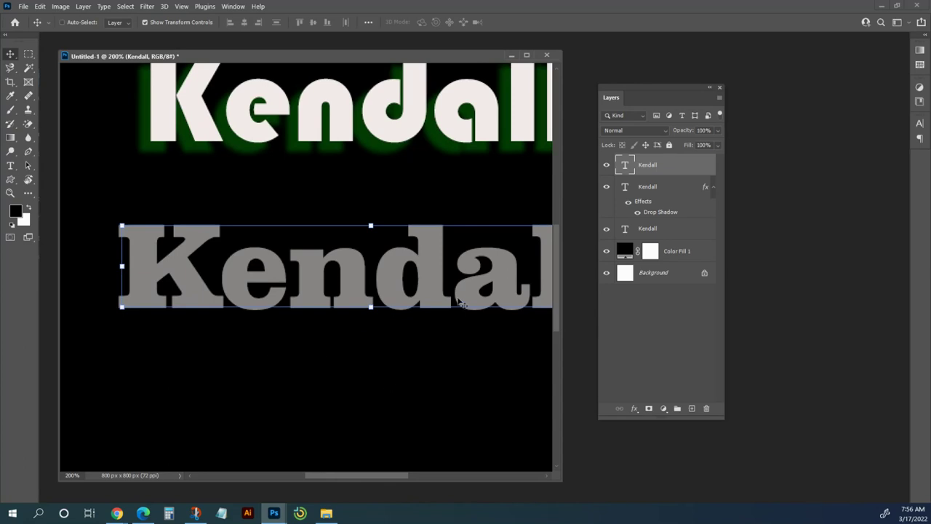
Select the grey Kendall layer and add a Bevel & Emboss effect (Inner Bevel, Smooth).
click(631, 166)
click(607, 165)
click(608, 166)
click(633, 409)
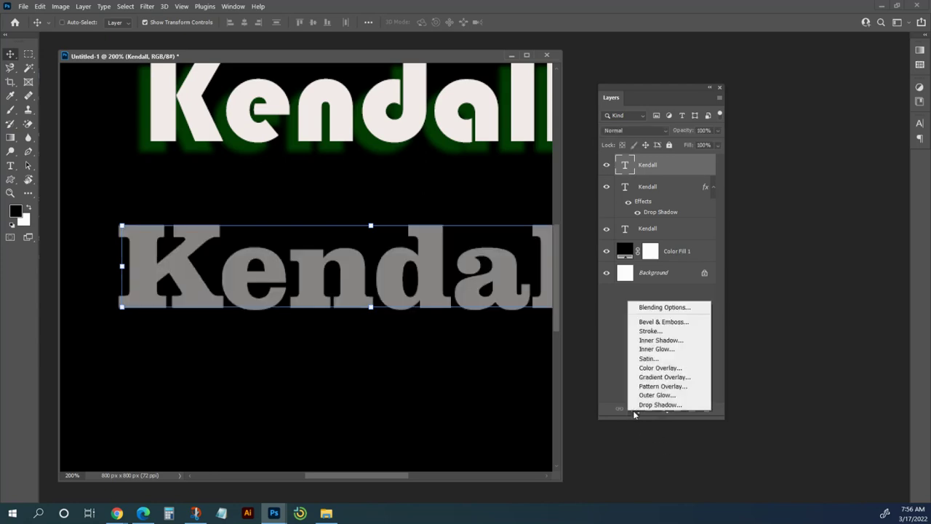
click(659, 324)
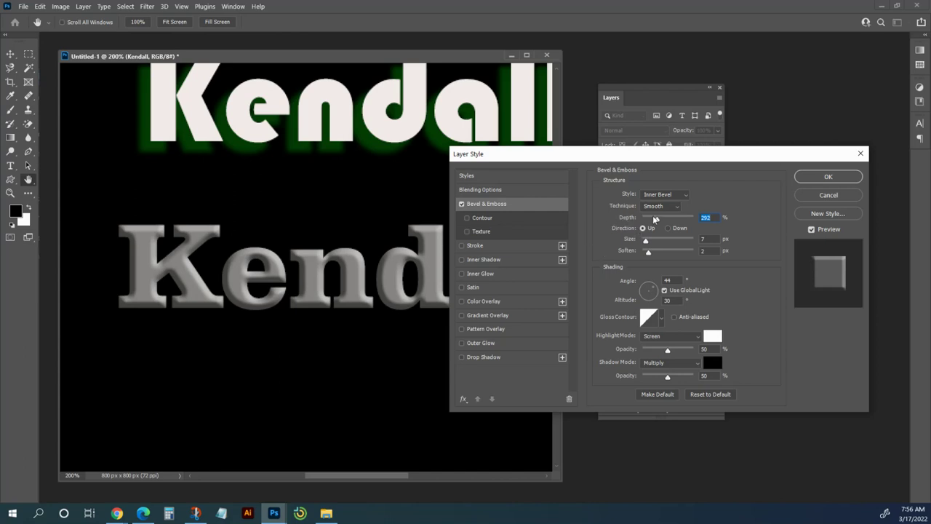
Deepen the bevel to 438%, add a green outer glow at 38% opacity, and add a dark stroke.
drag(657, 218, 646, 242)
click(645, 242)
click(478, 344)
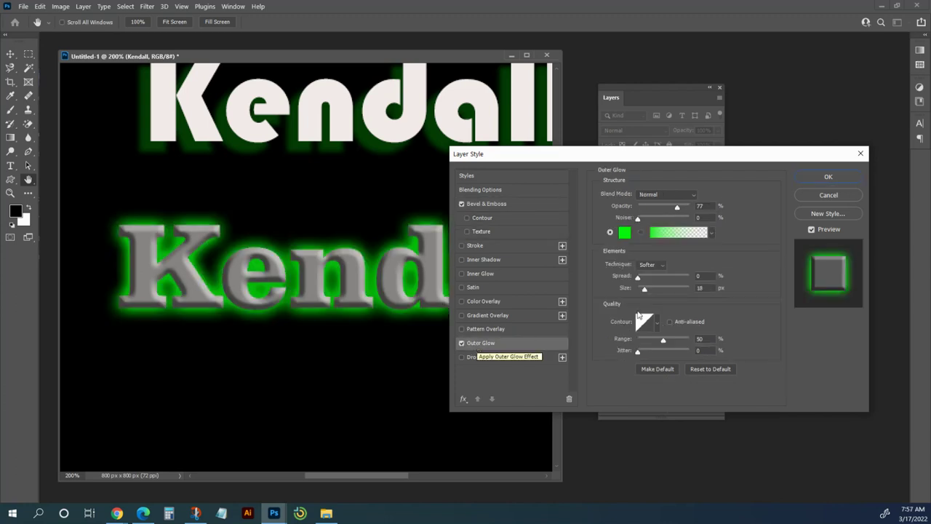
drag(678, 211, 659, 215)
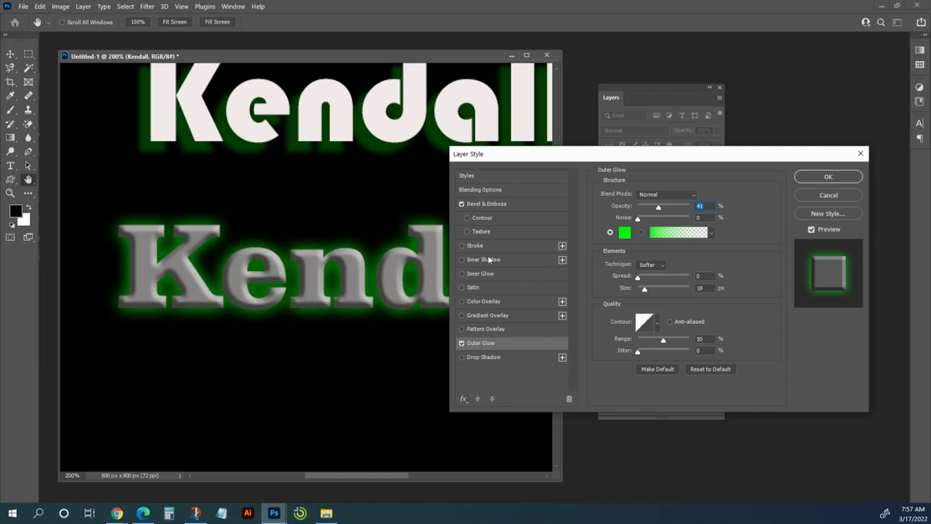
click(465, 245)
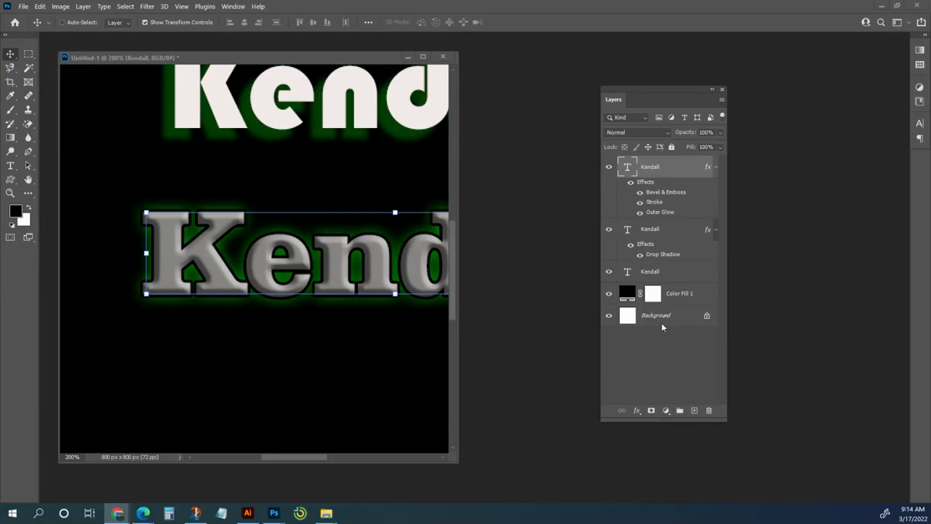
click(649, 192)
drag(306, 60, 317, 56)
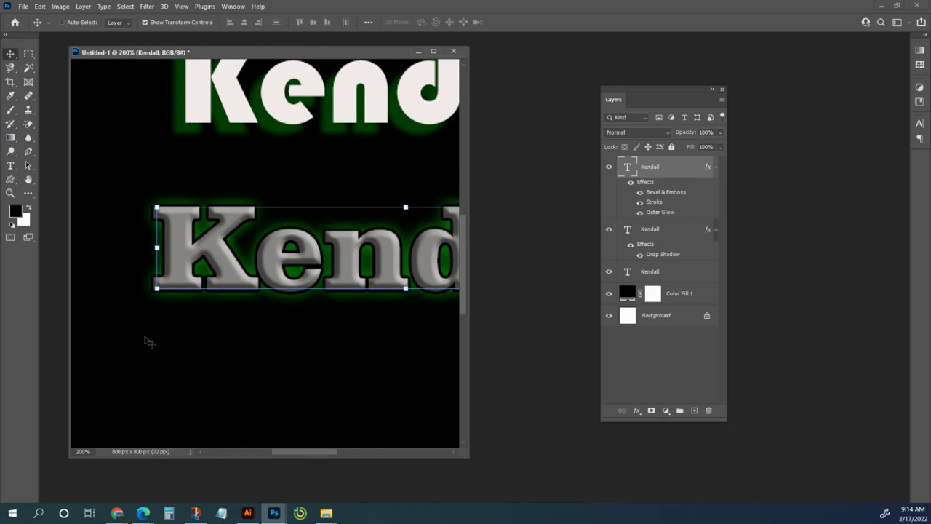
Type a new 'KENDALL' text line below the grey Kendall and remove its trailing space.
key(t)
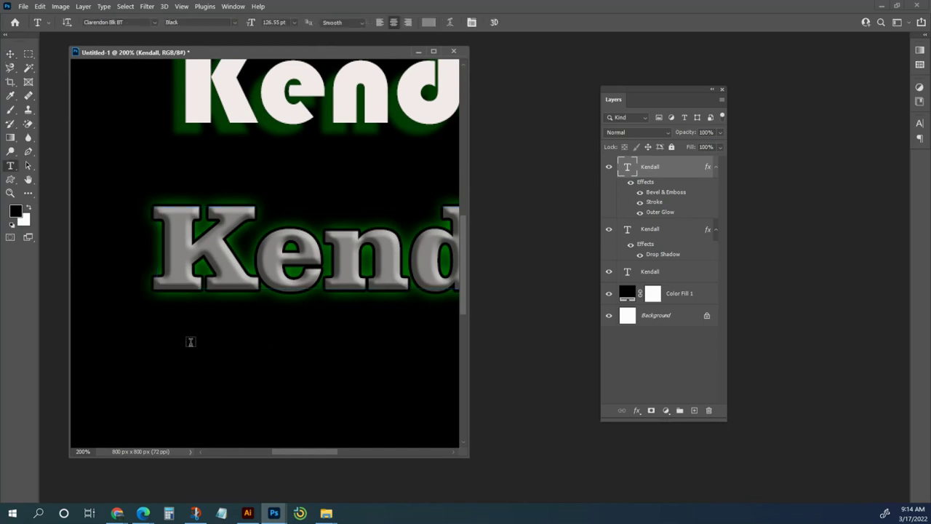
click(191, 342)
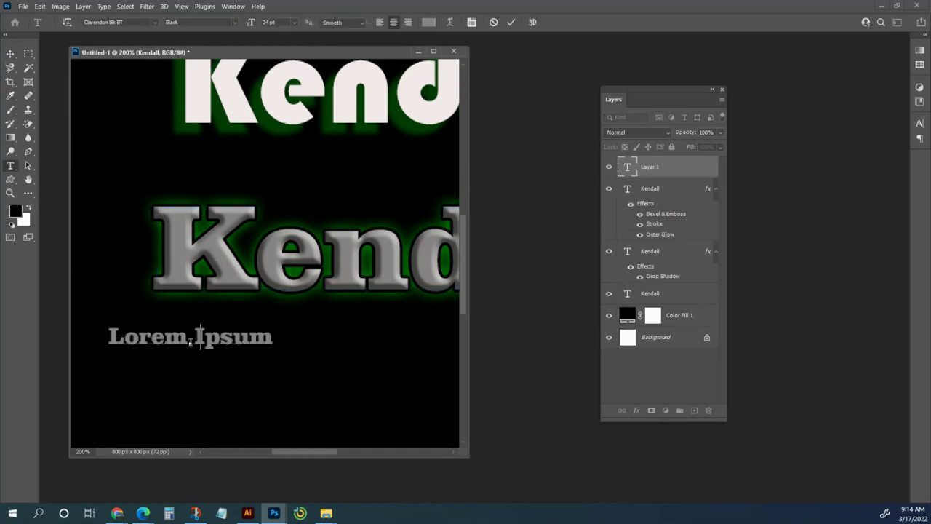
text(KENDALL)
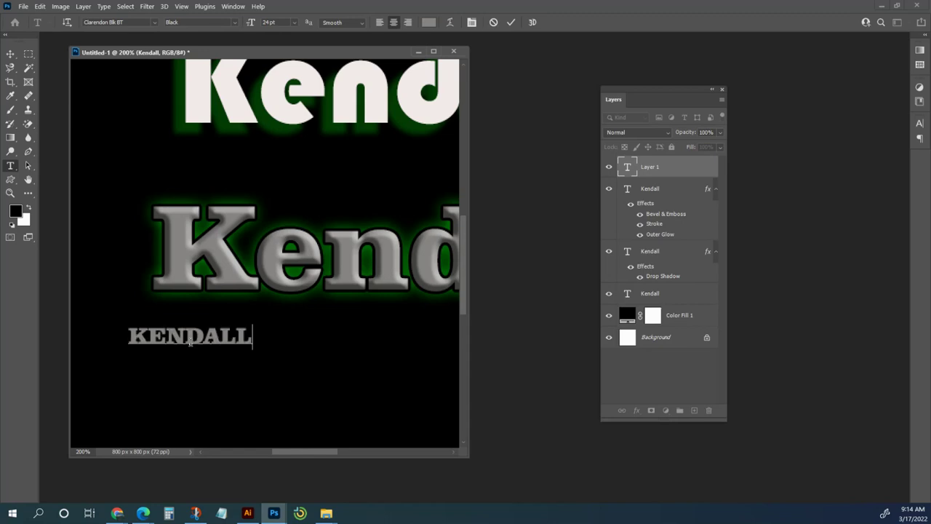
key(ctrl+minus)
key(ctrl+minus)
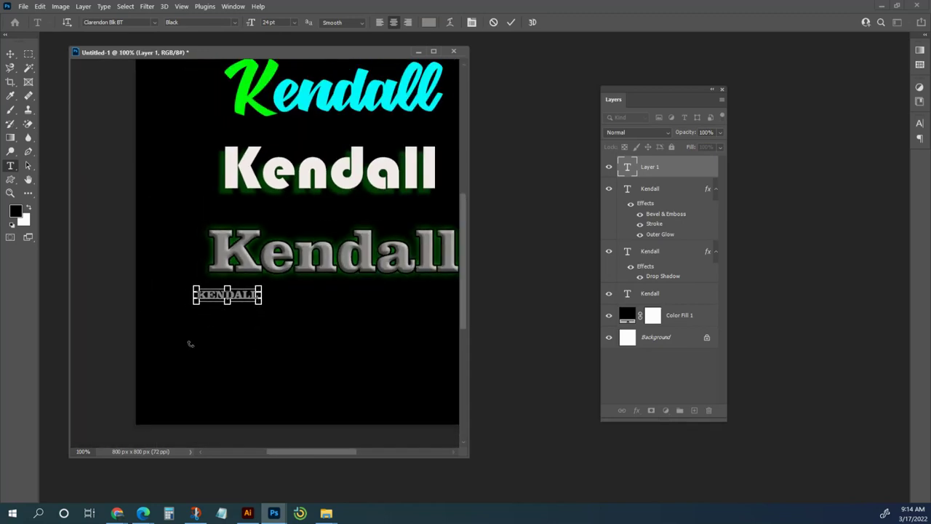
mouse_move(362, 333)
mouse_down()
mouse_move(304, 342)
mouse_move(357, 338)
mouse_up()
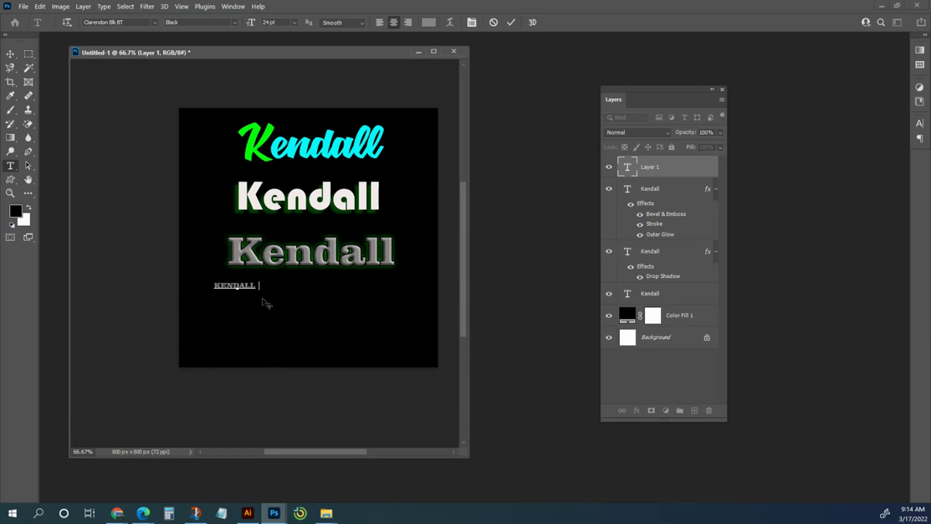
key(BackSpace)
Enlarge KENDALL to about 449% and centre it horizontally on the canvas.
click(10, 55)
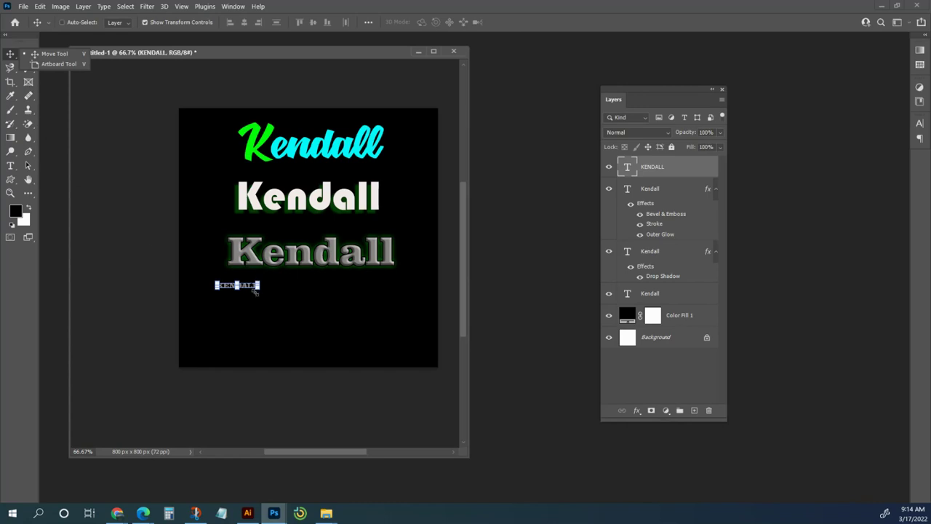
drag(259, 287, 398, 332)
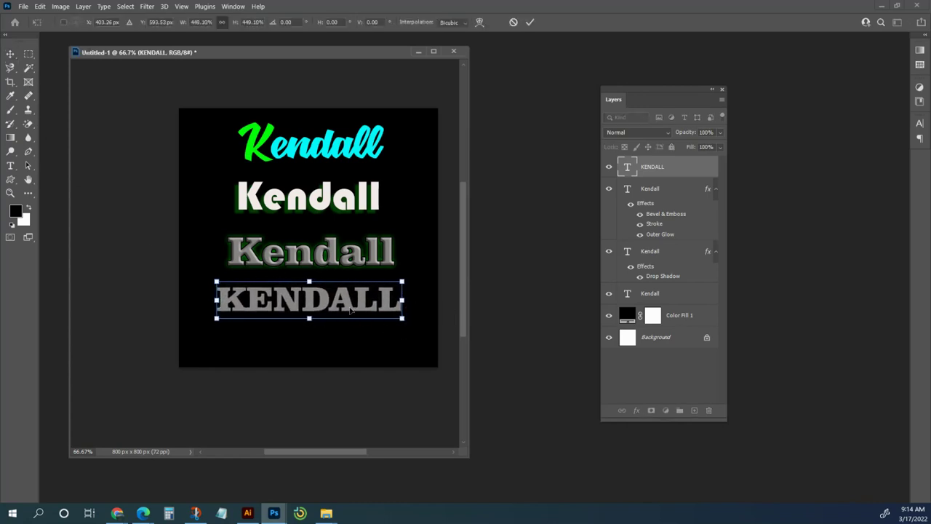
drag(353, 311, 348, 311)
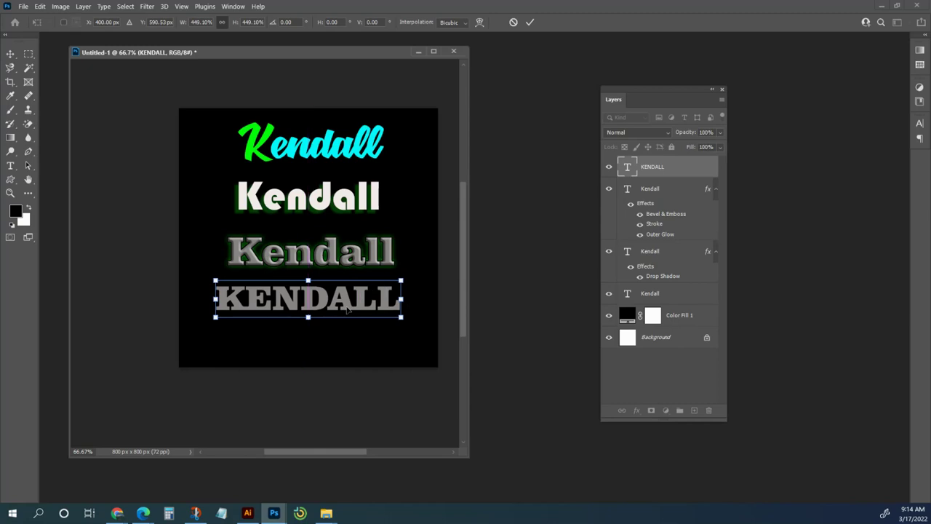
key(ctrl+plus)
drag(376, 399, 333, 401)
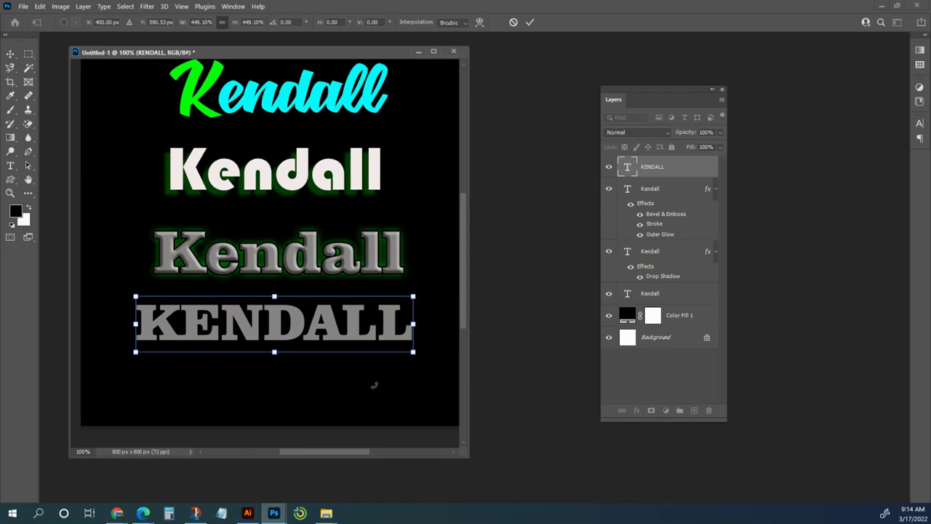
key(Return)
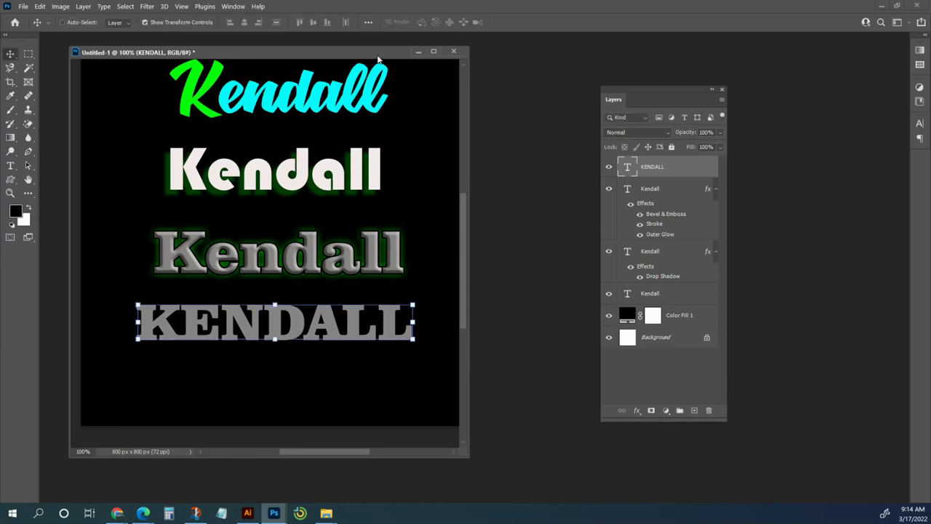
Copy the sea-and-sky photo from Chrome's ocean image results and return to Photoshop.
key(alt+Tab)
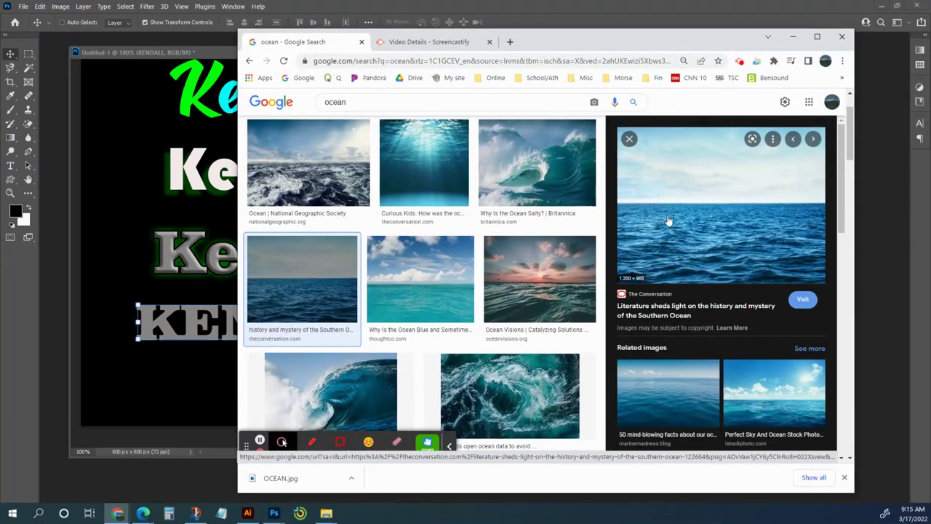
click(291, 288)
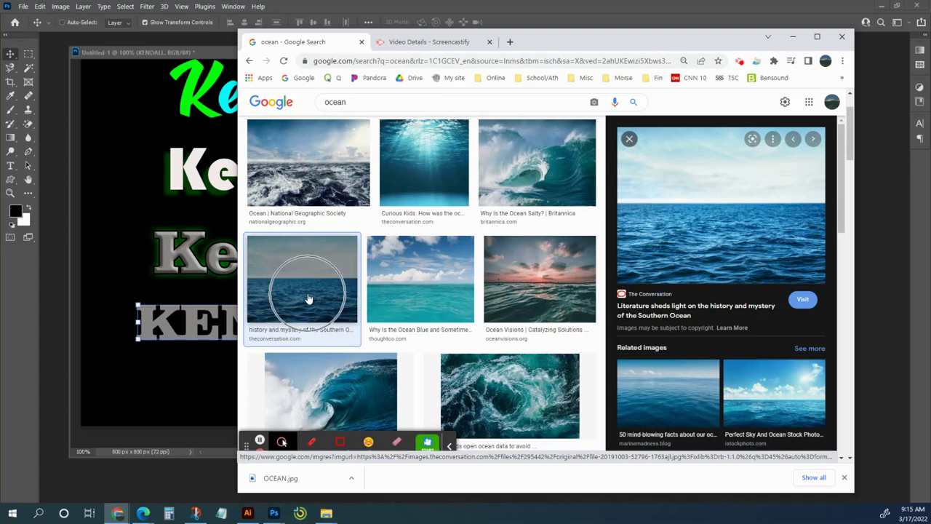
right_click(669, 203)
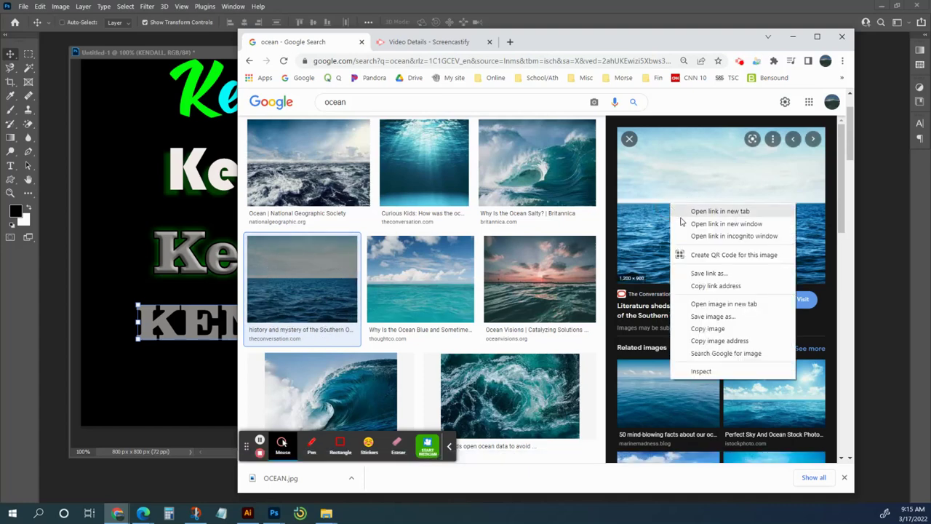
click(702, 329)
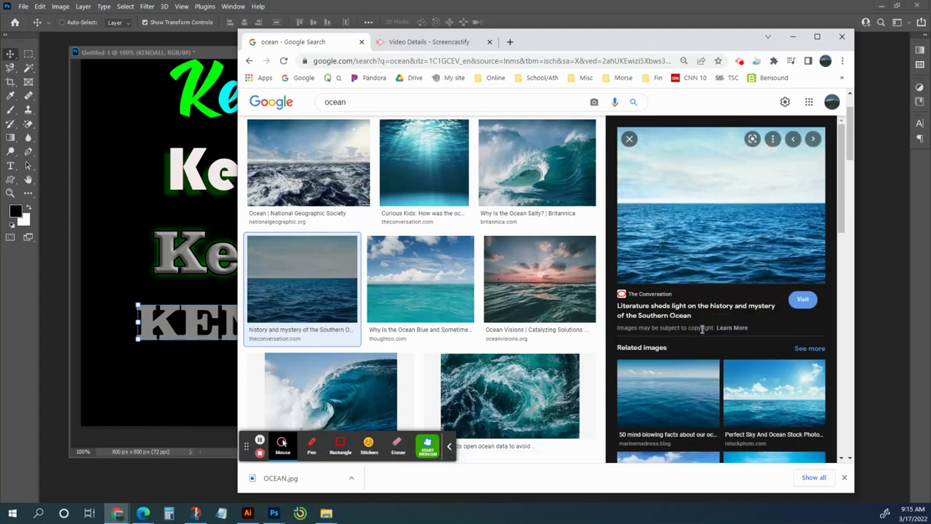
click(172, 55)
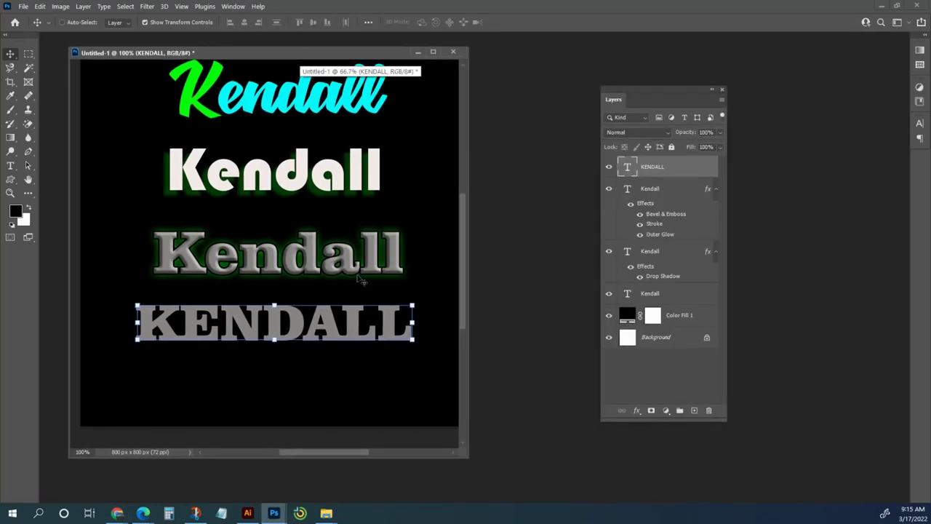
Paste the ocean photo as a new layer and clip it to the KENDALL text.
key(ctrl+v)
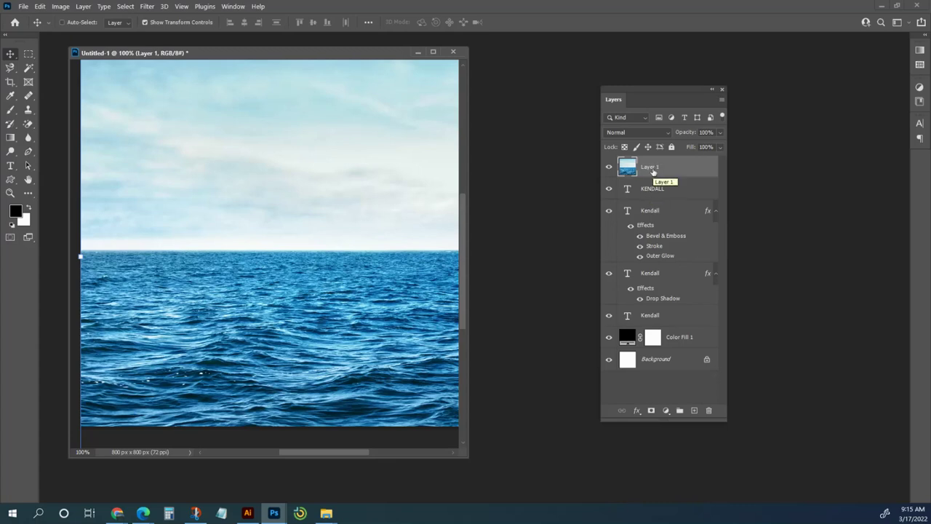
right_click(653, 172)
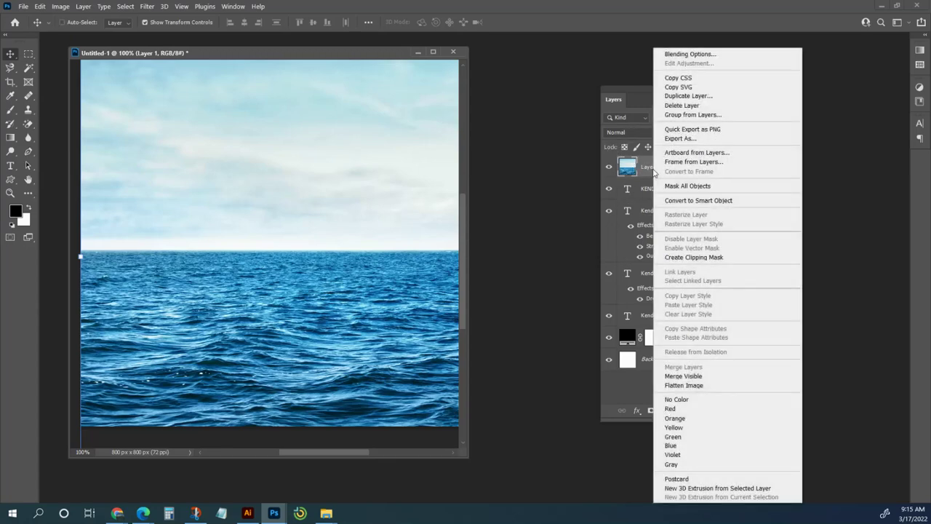
click(687, 258)
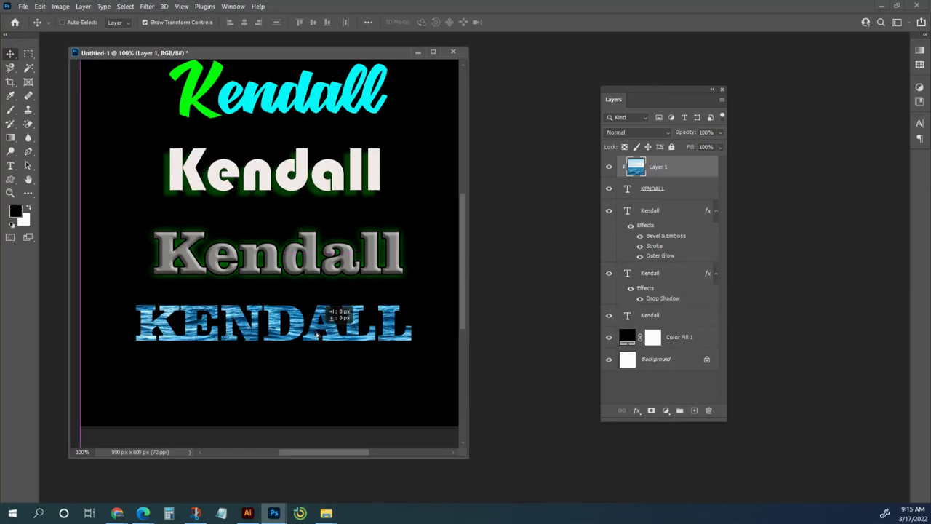
Link Layer 1 with the KENDALL text layer and nudge the pair slightly right and down.
click(652, 191)
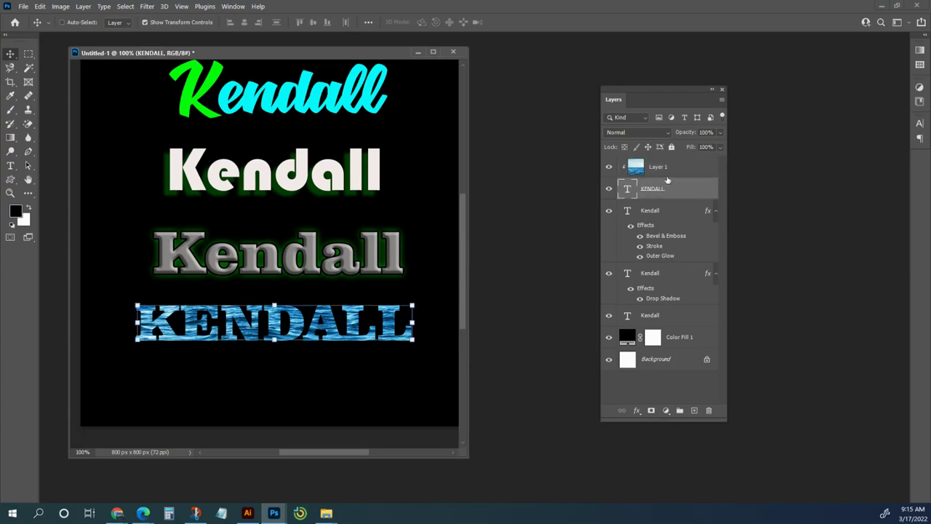
shift+click(676, 168)
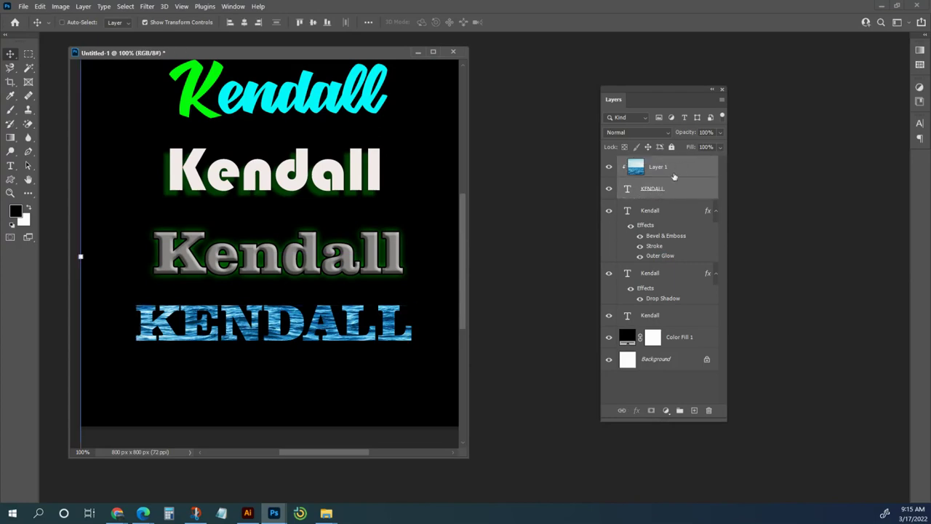
click(672, 168)
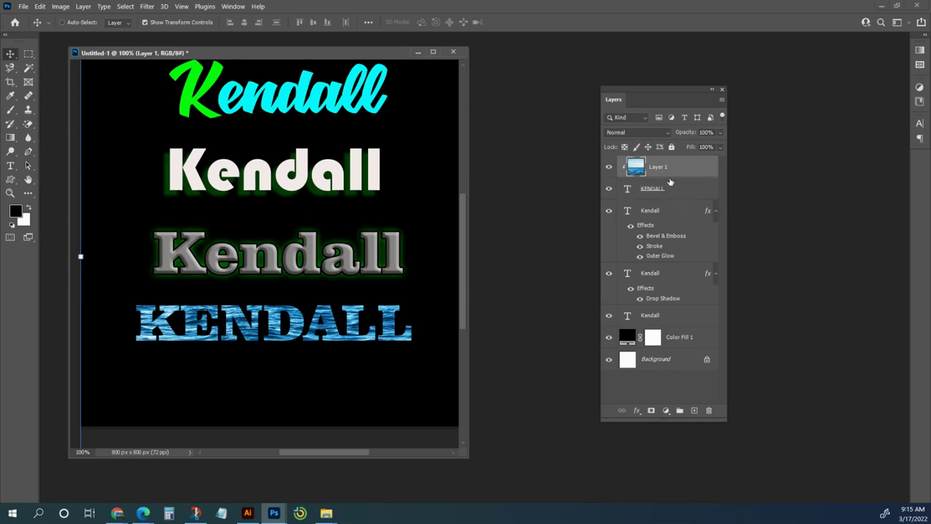
shift+click(668, 189)
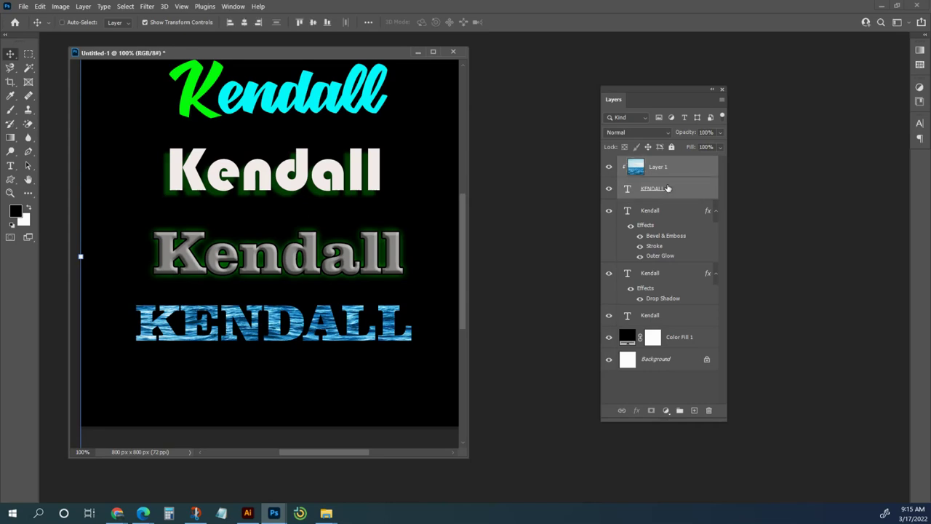
right_click(668, 188)
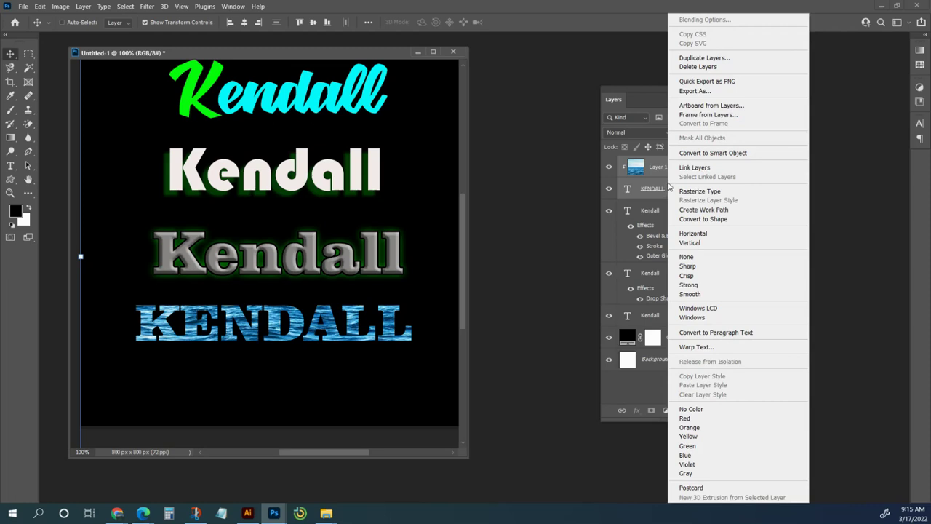
click(695, 168)
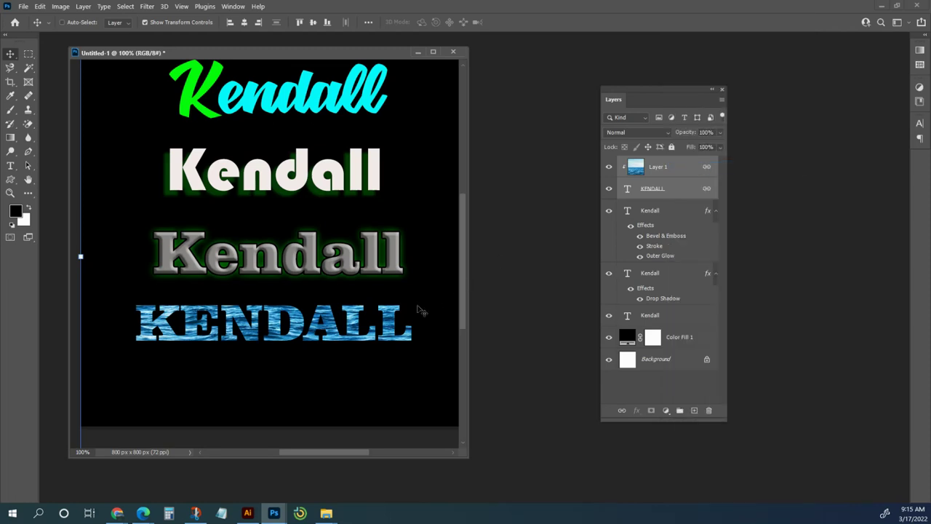
drag(386, 329, 380, 318)
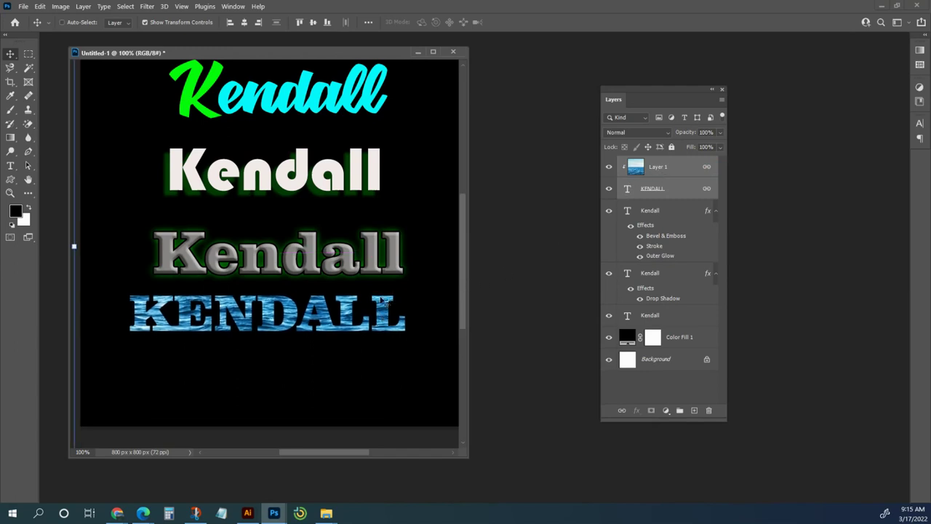
drag(379, 304, 384, 314)
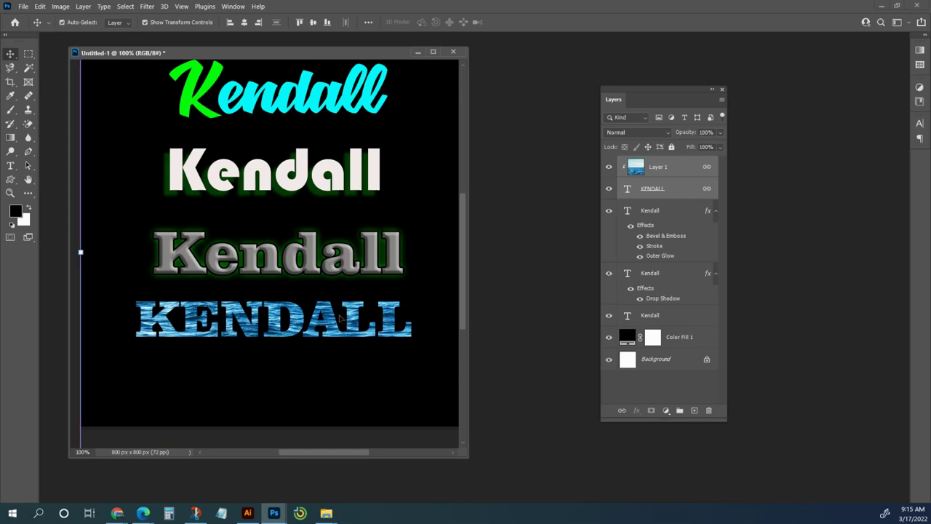
Zoom out and add a new KENDALL text line near the canvas bottom.
key(ctrl+minus)
scroll(331, 341, right, 3)
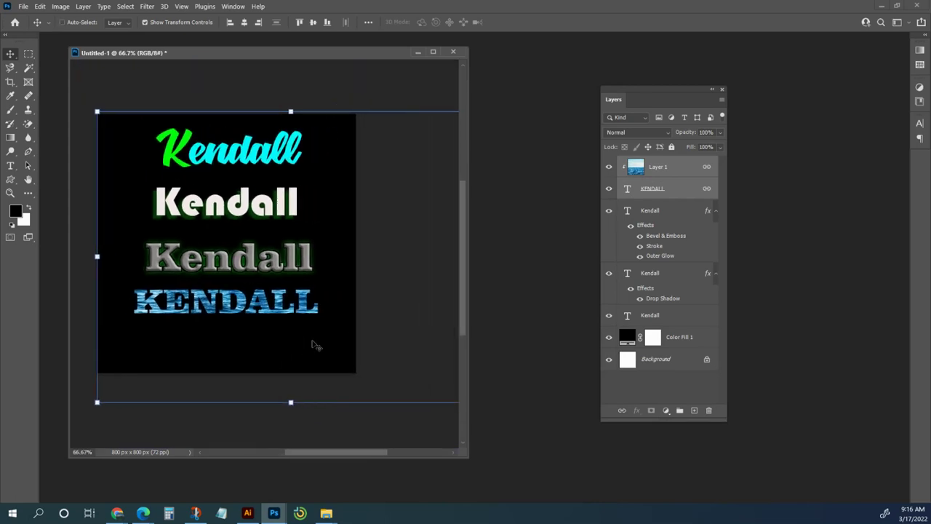
key(ctrl+t)
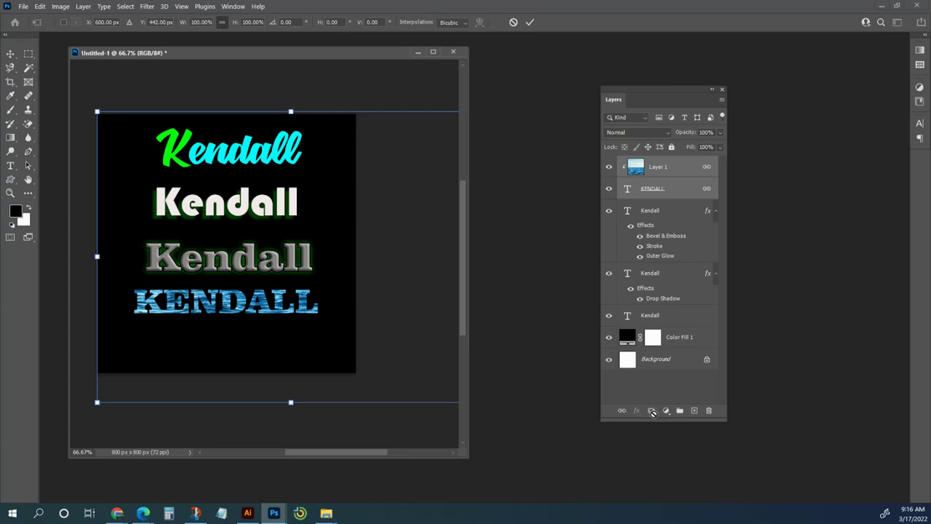
click(10, 166)
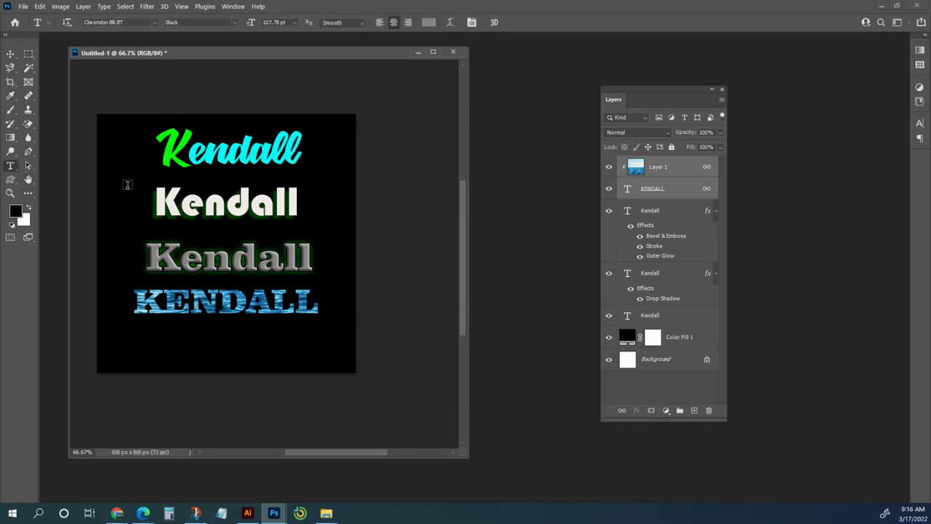
click(221, 353)
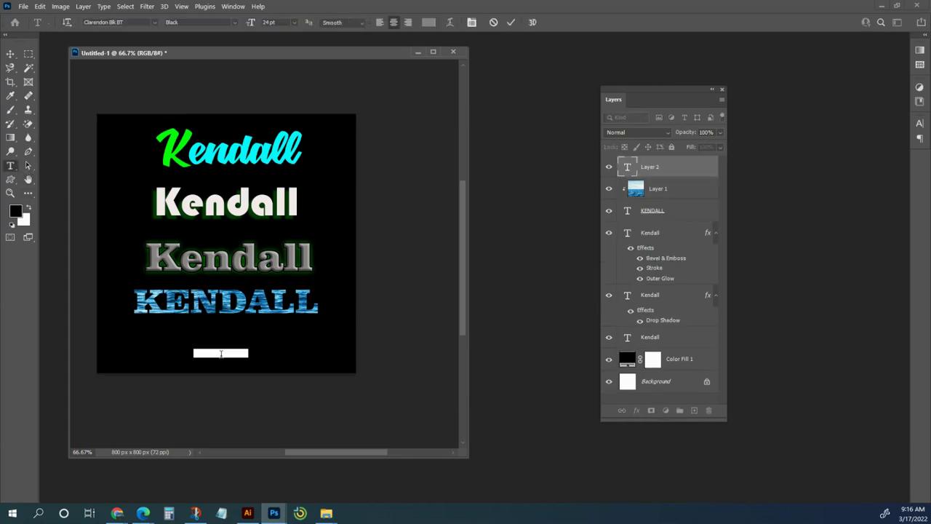
text(KENDA)
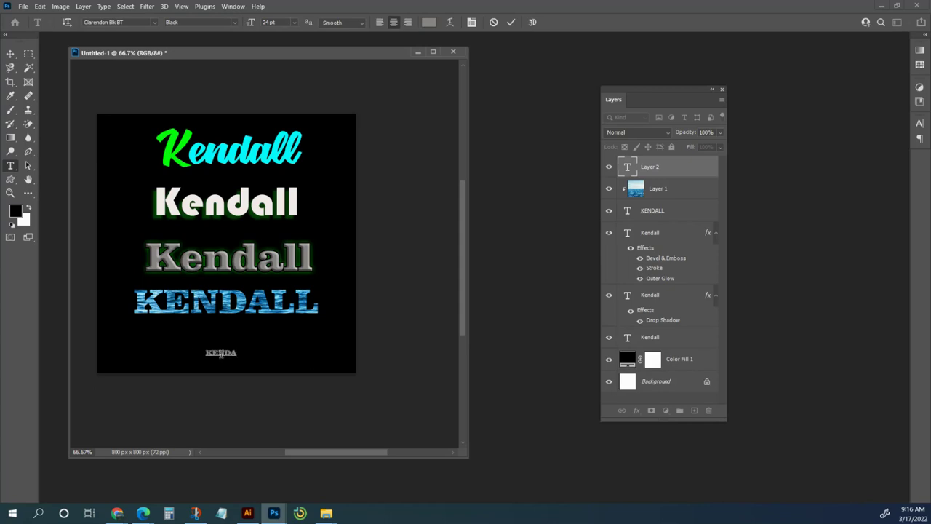
text(LL)
Select the KENDALL text and browse the font family list.
key(ctrl+a)
click(154, 23)
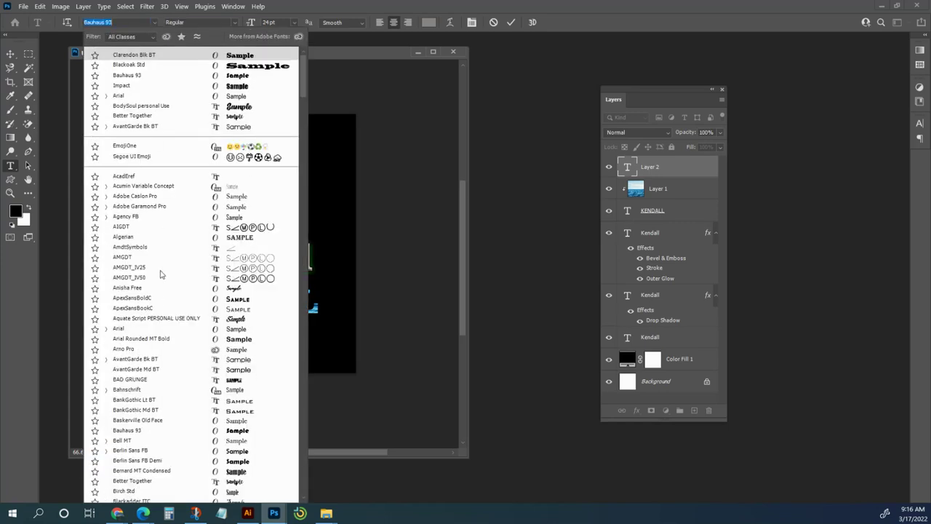
scroll(174, 354, down, 1)
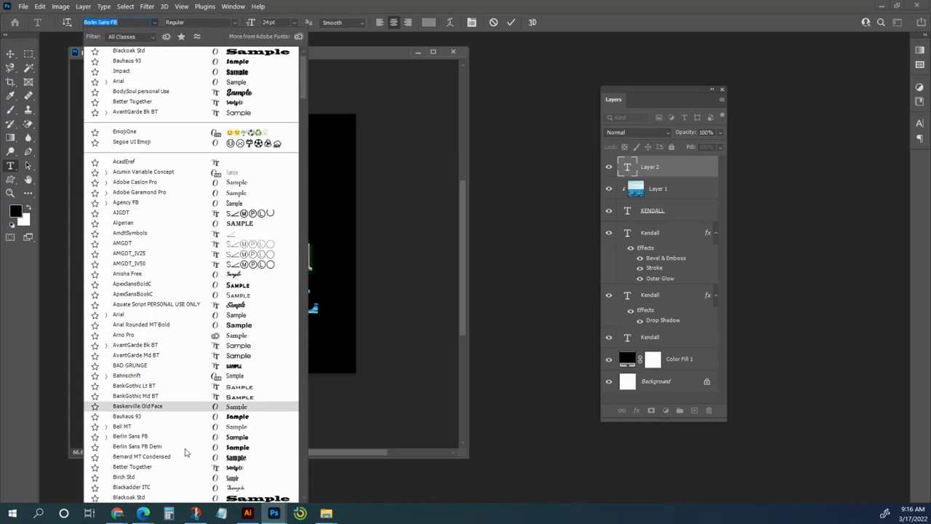
scroll(196, 407, down, 2)
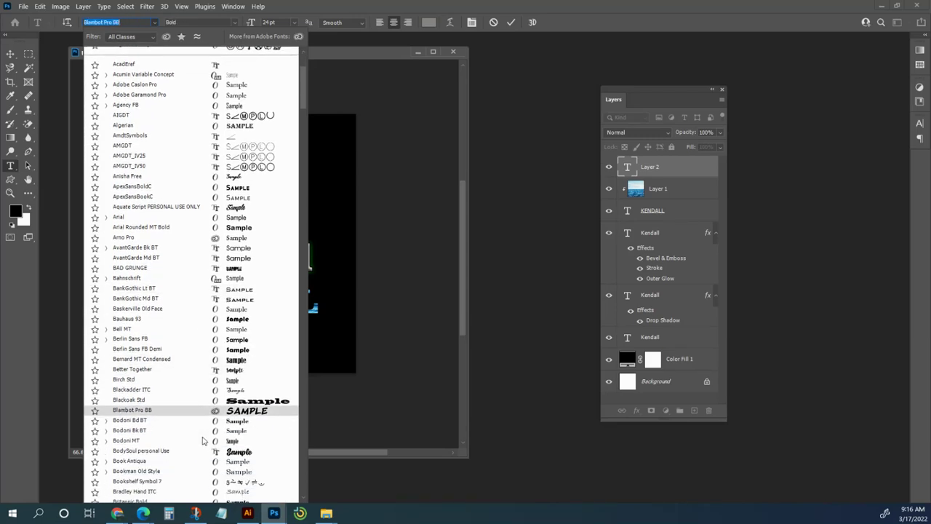
scroll(204, 438, down, 4)
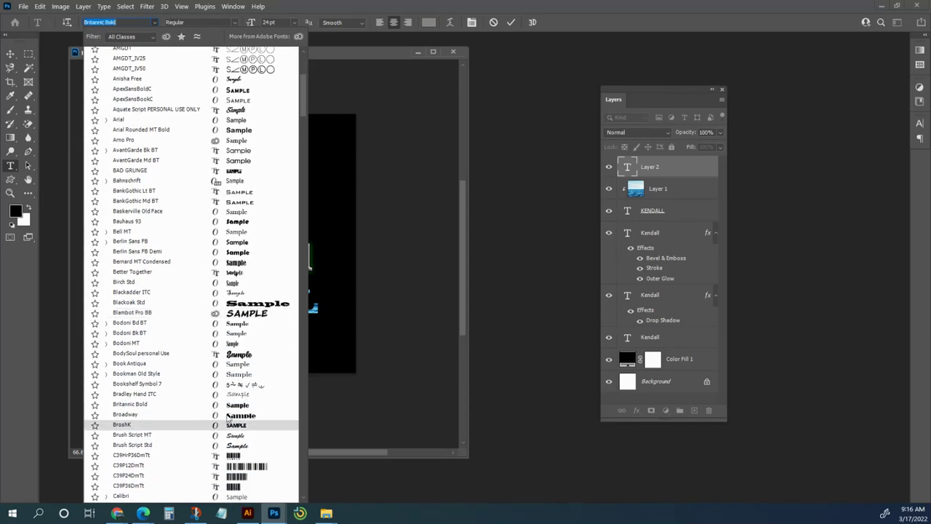
Apply the BroshK font to the new KENDALL text and enlarge it.
click(234, 426)
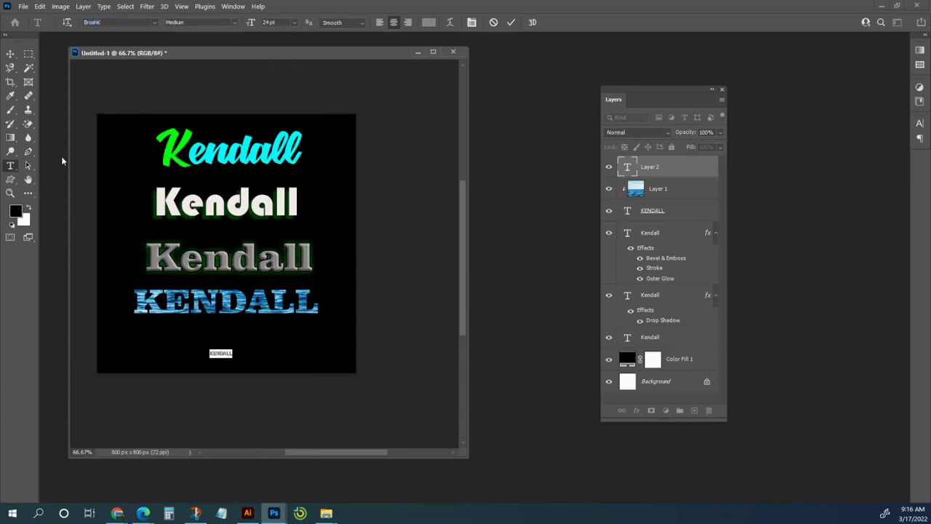
click(9, 55)
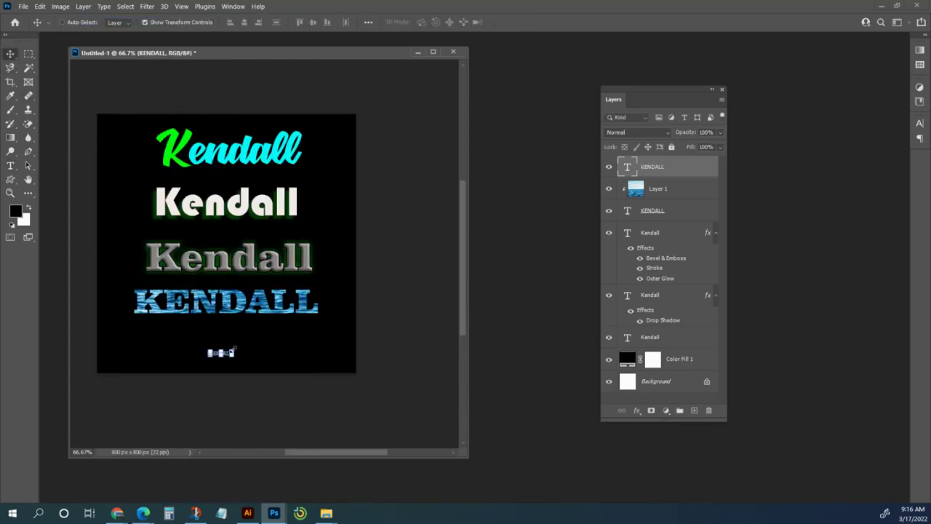
drag(234, 349, 370, 298)
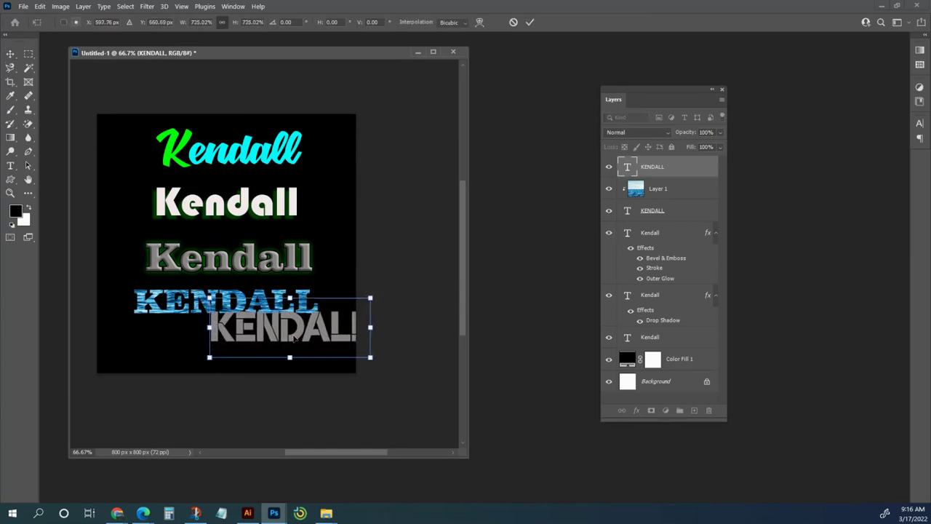
Resize and centre the BroshK KENDALL along the canvas bottom, then end the transform.
drag(342, 333, 290, 348)
drag(318, 313, 293, 322)
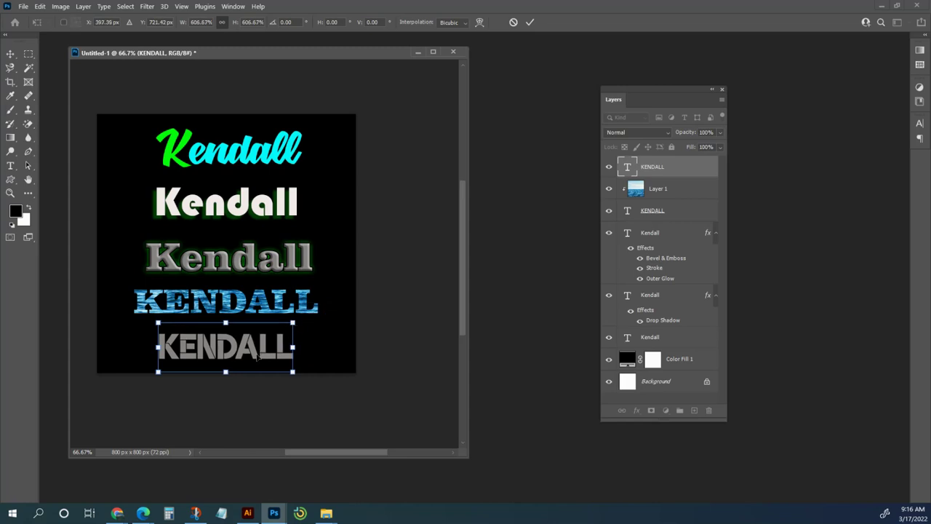
drag(256, 356, 257, 346)
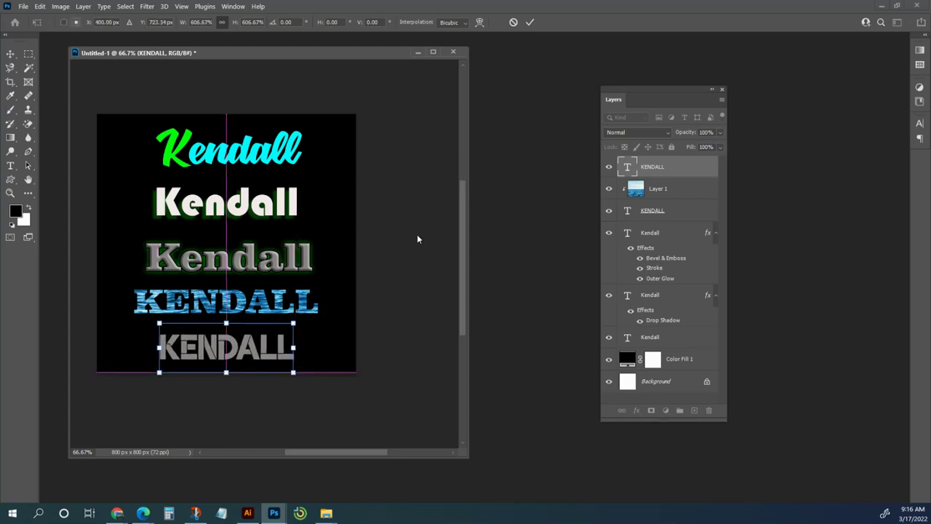
click(478, 22)
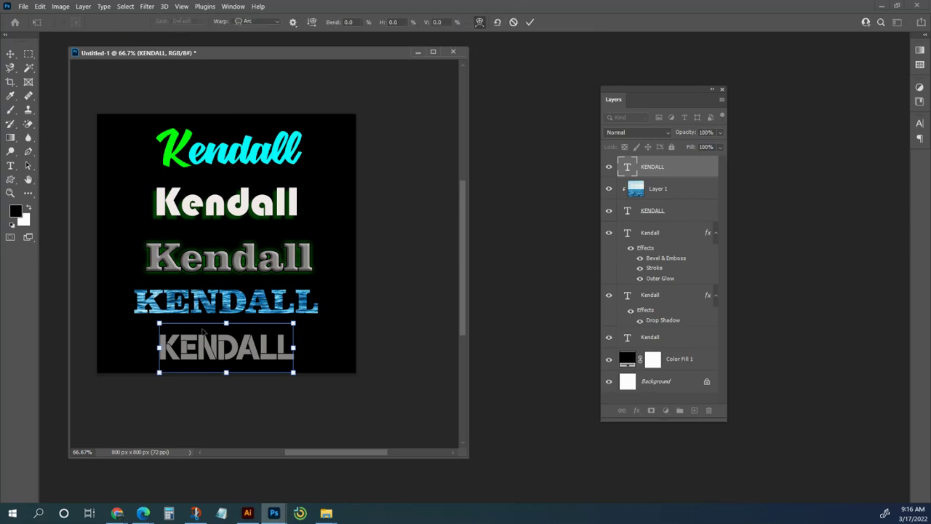
click(11, 54)
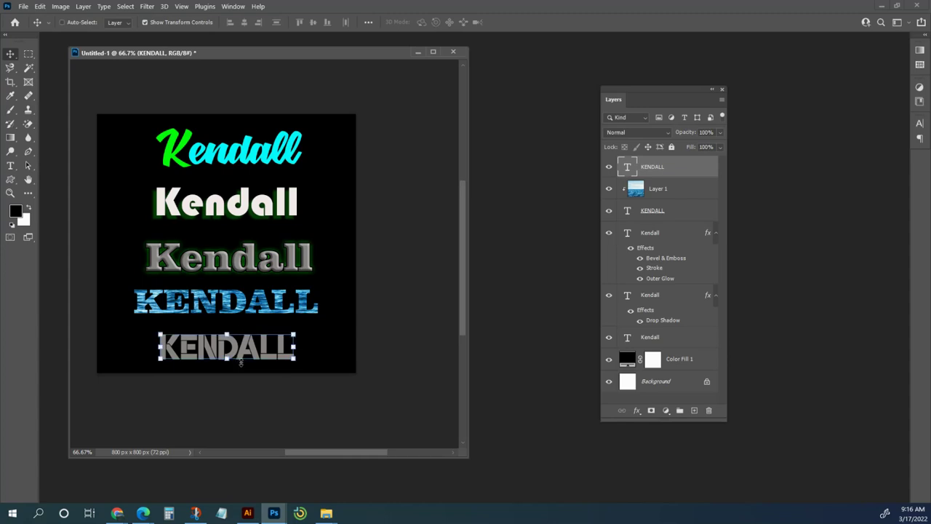
Select the bottom KENDALL text and give it an Arch warp style.
key(t)
click(237, 349)
double_click(236, 349)
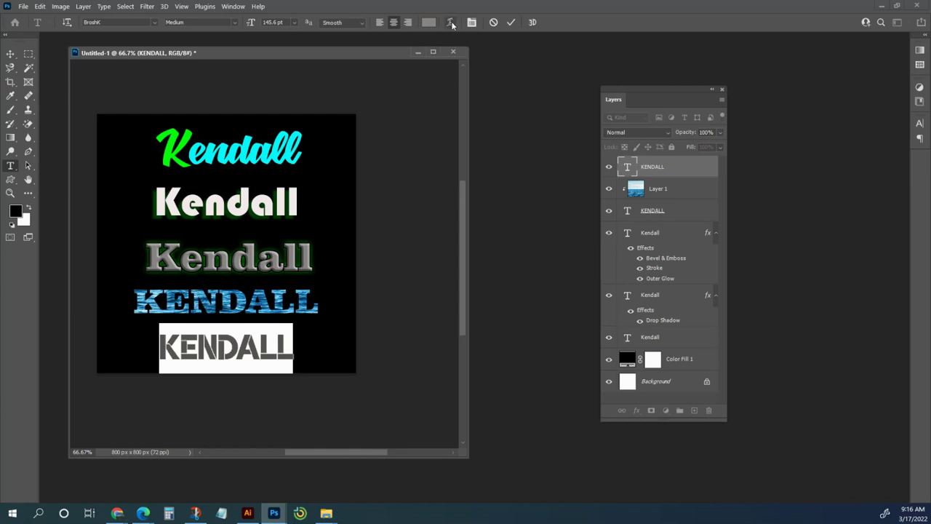
click(450, 22)
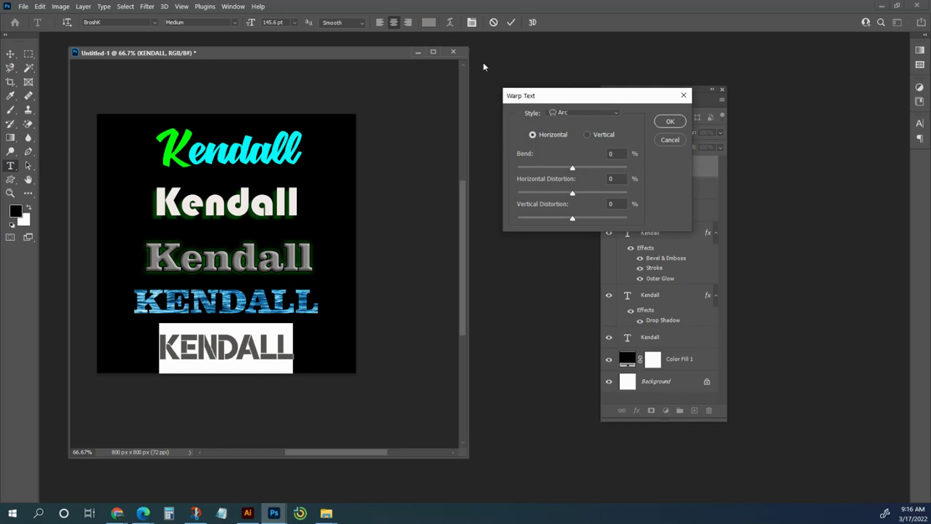
drag(518, 92, 439, 98)
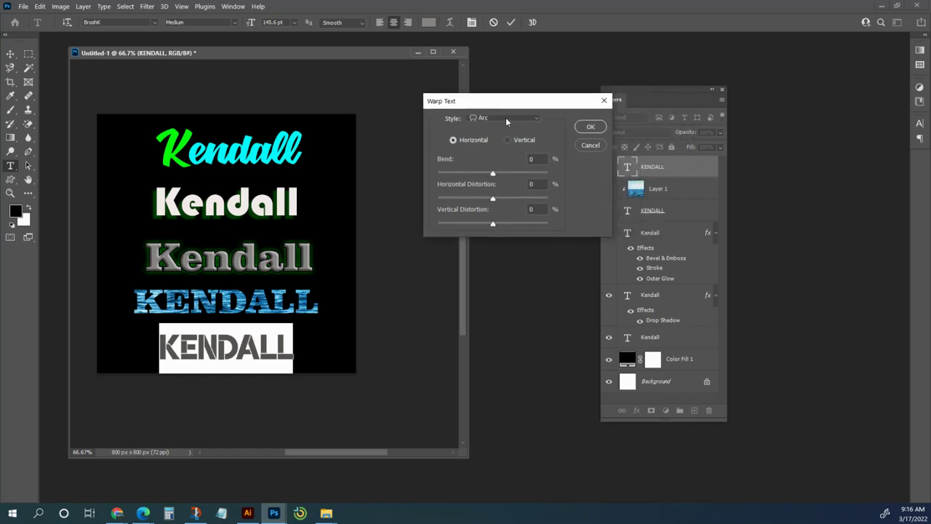
click(507, 119)
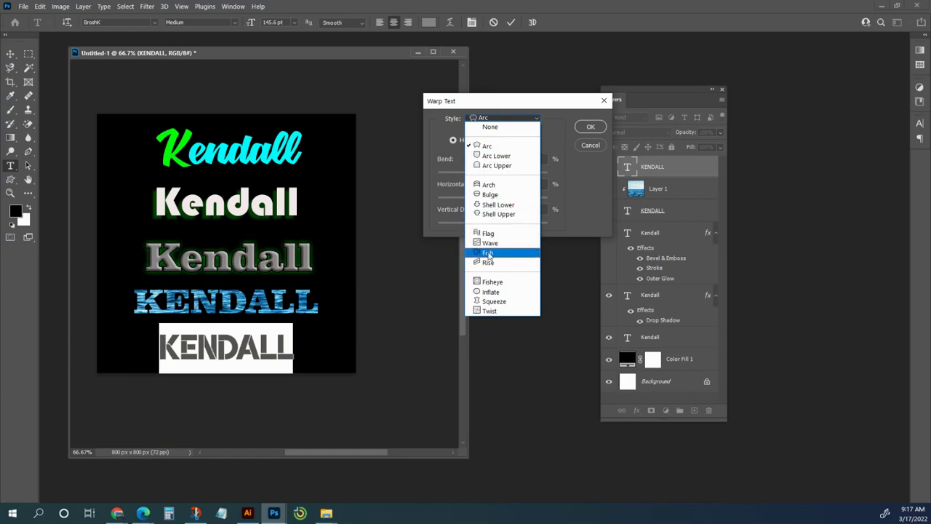
click(496, 185)
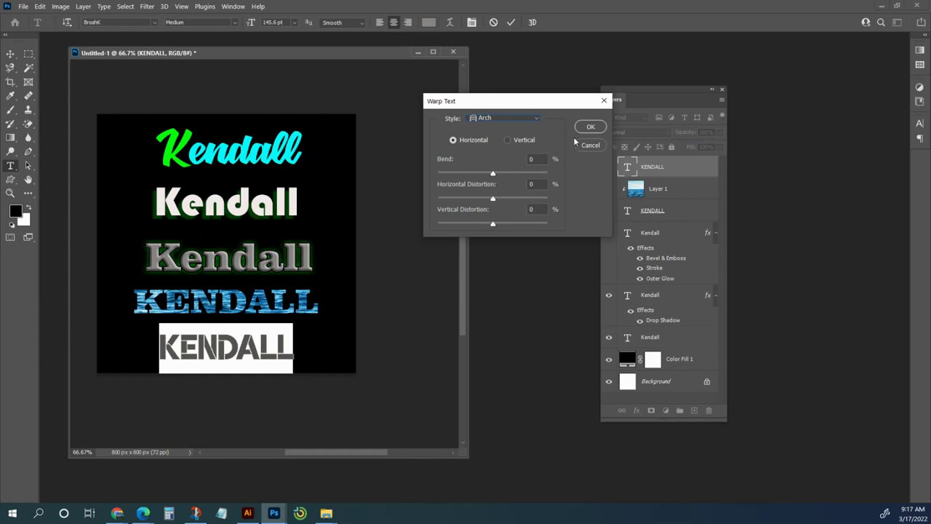
click(594, 128)
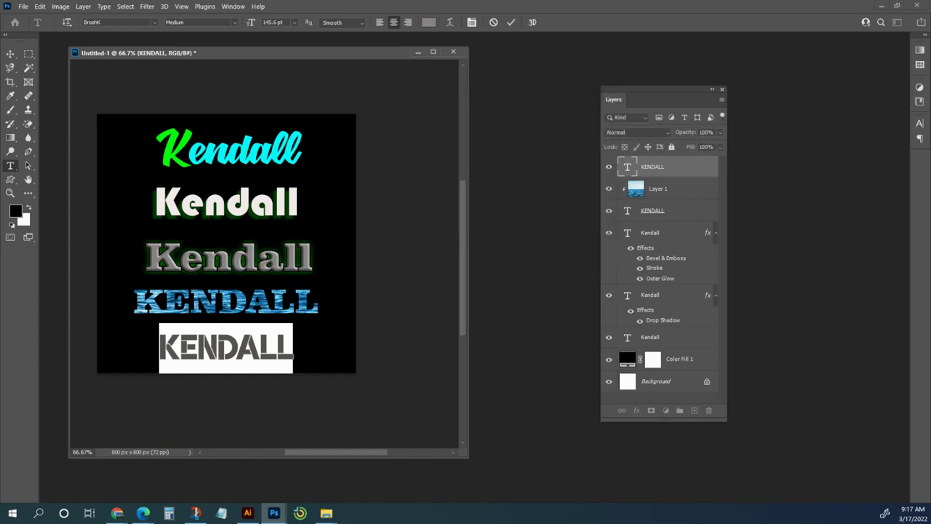
Set the Arch warp bend to +22% and commit the text.
click(449, 24)
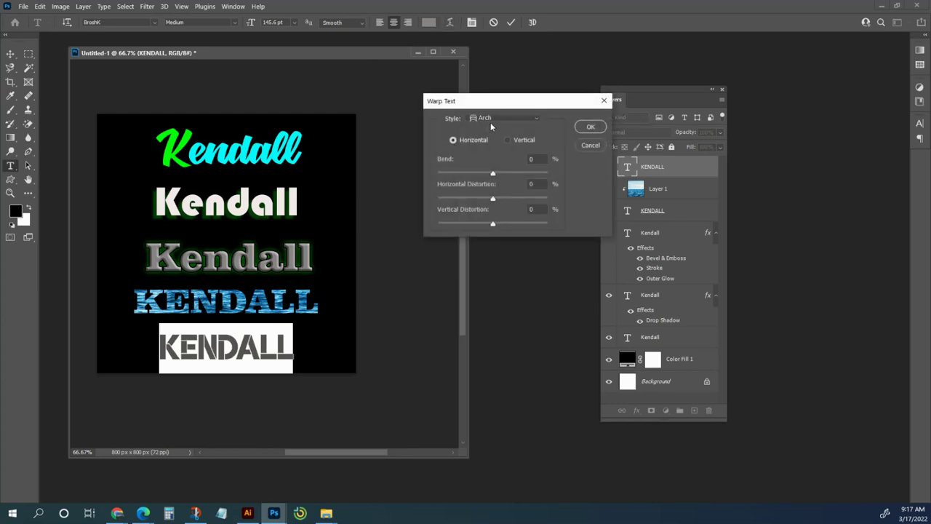
drag(493, 173, 506, 176)
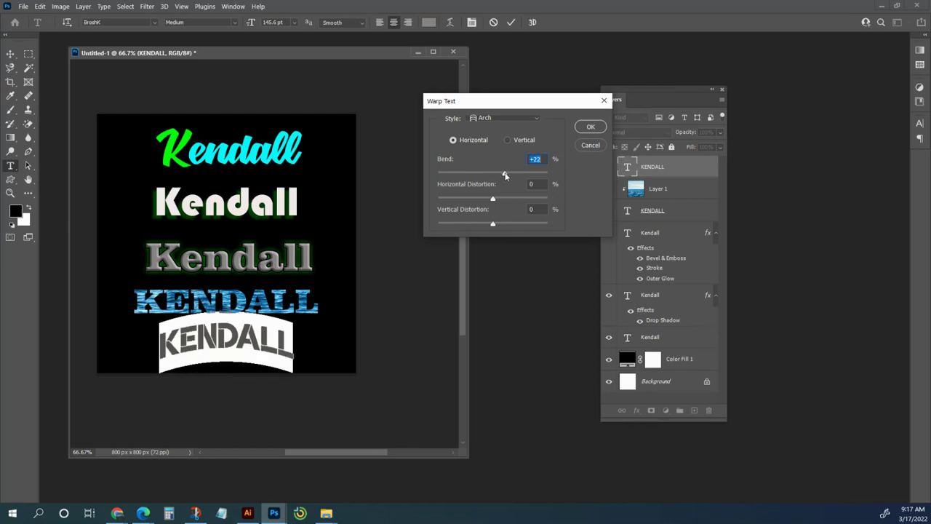
drag(513, 111, 492, 178)
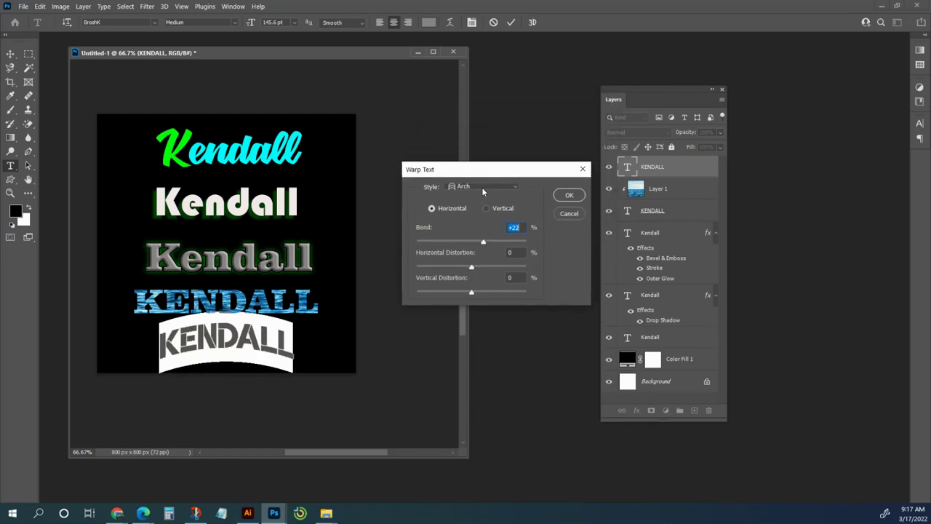
click(482, 187)
click(473, 218)
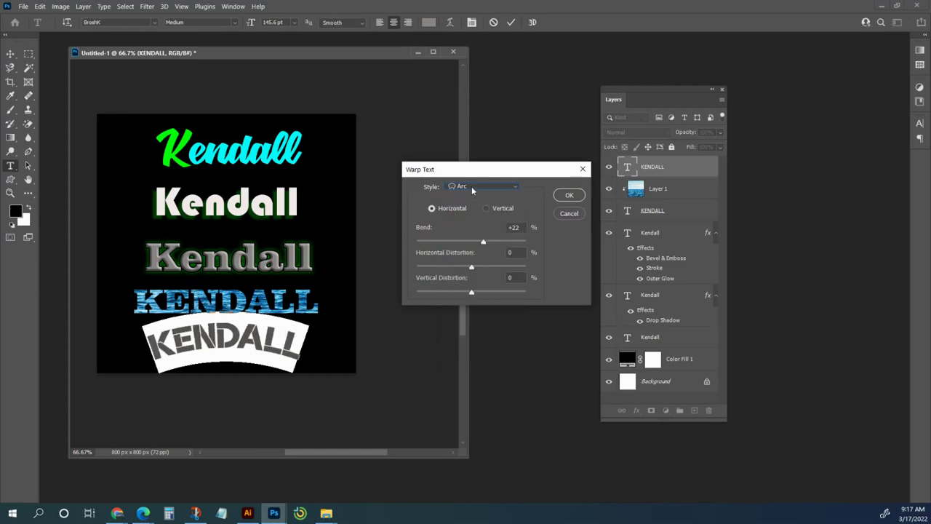
click(471, 187)
click(467, 251)
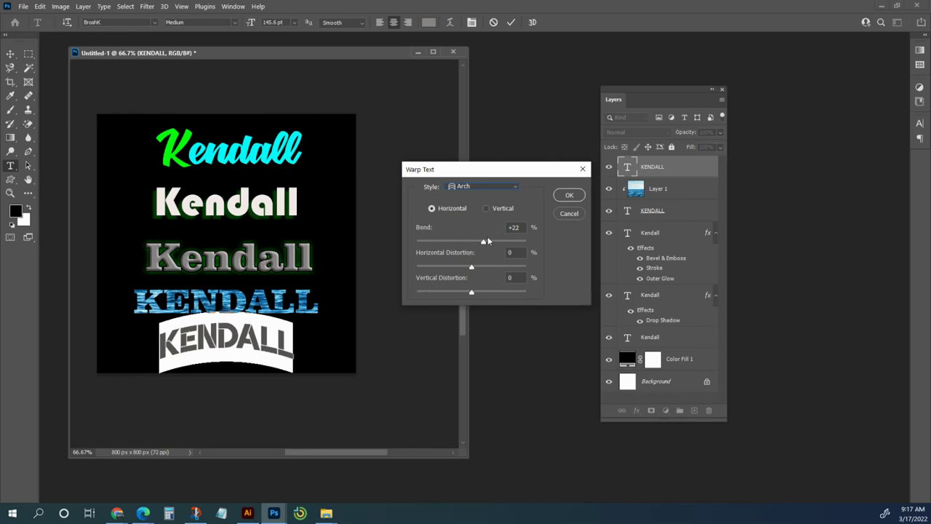
click(567, 196)
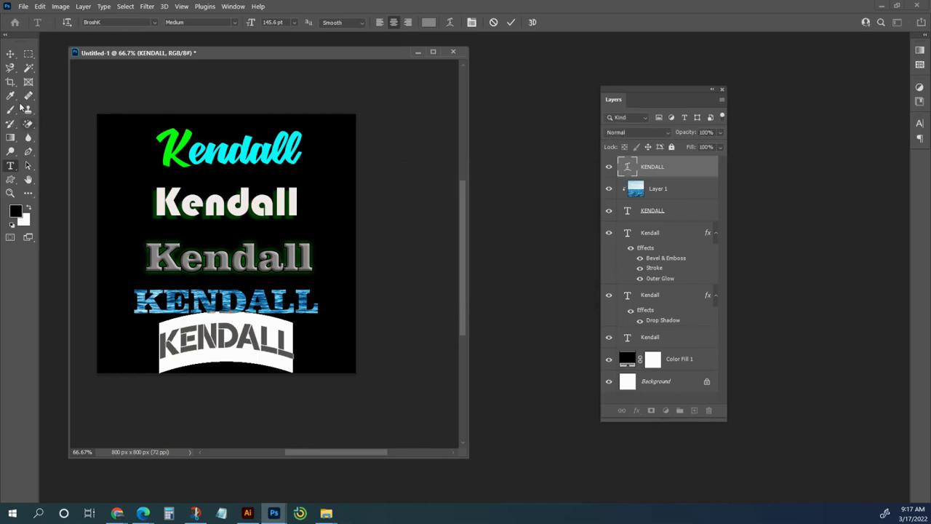
click(10, 54)
Nudge the warped KENDALL slightly lower and set the view to 100% zoom.
drag(217, 351, 225, 351)
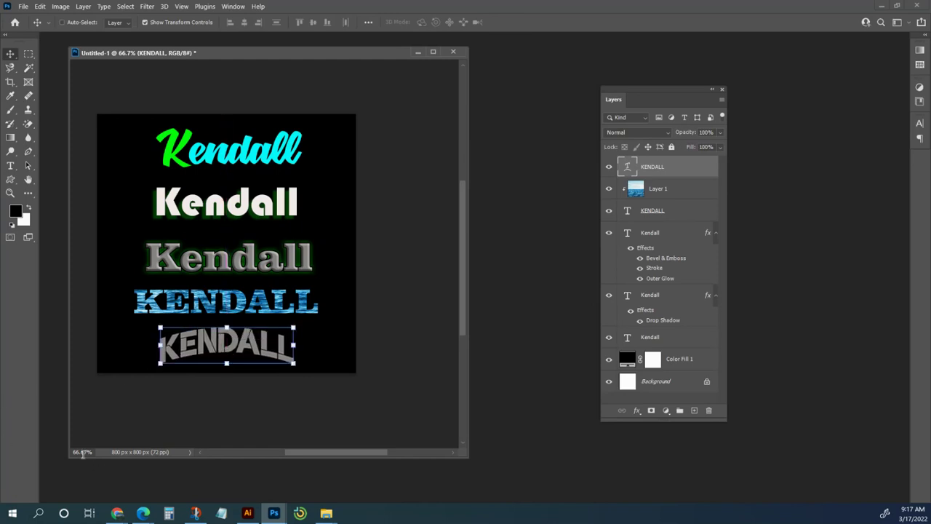
click(78, 452)
key(ctrl+1)
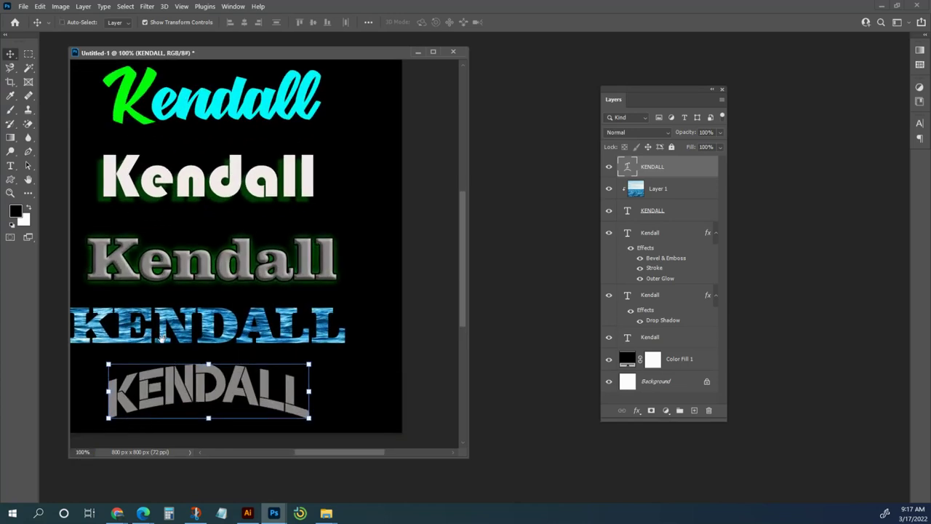
drag(161, 339, 211, 357)
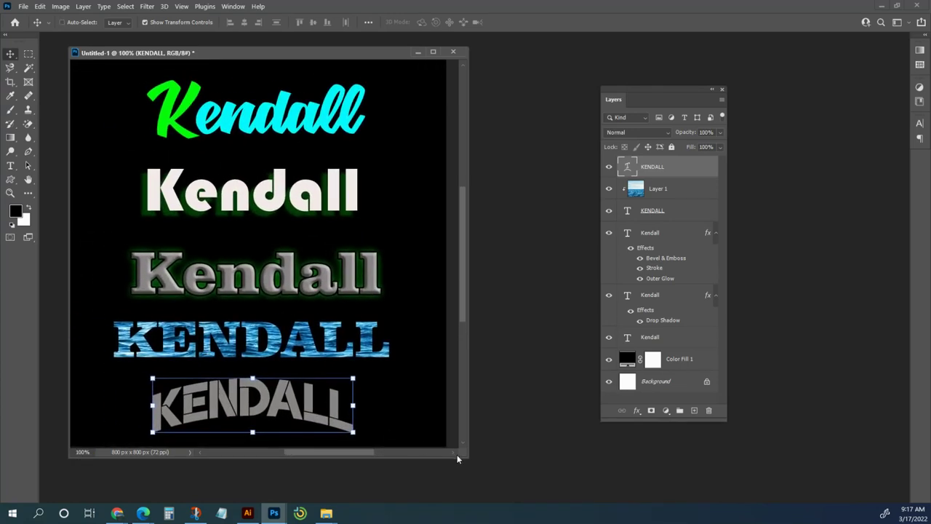
Fit the document window to the canvas and place a taller Layers panel beside it.
drag(468, 458, 505, 481)
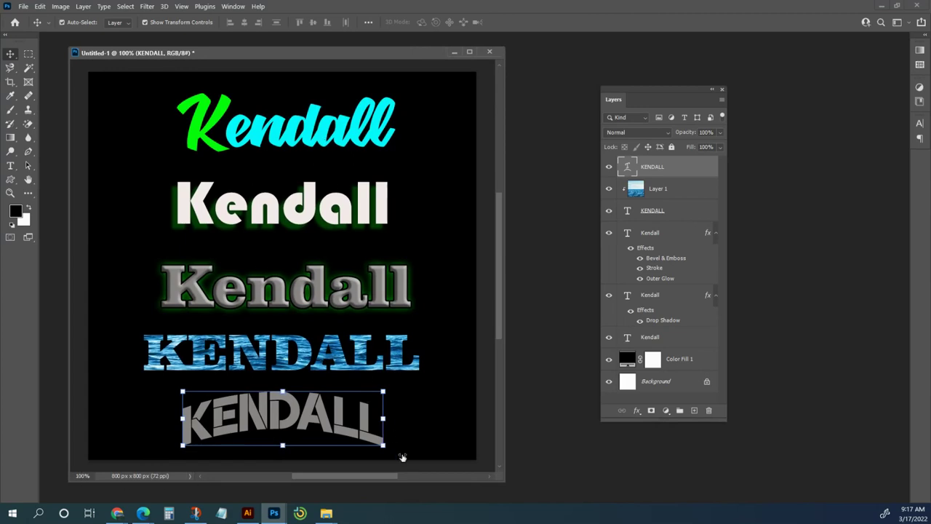
drag(504, 480, 491, 473)
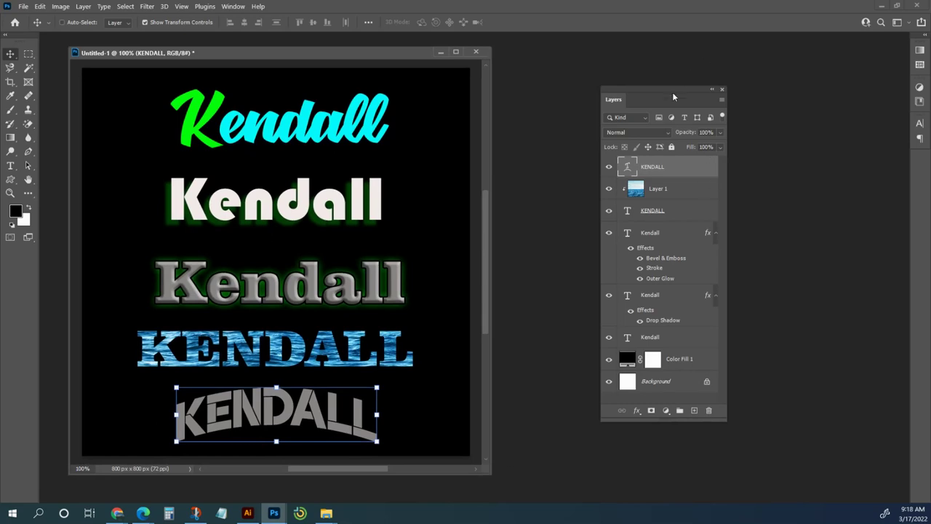
drag(668, 89, 567, 70)
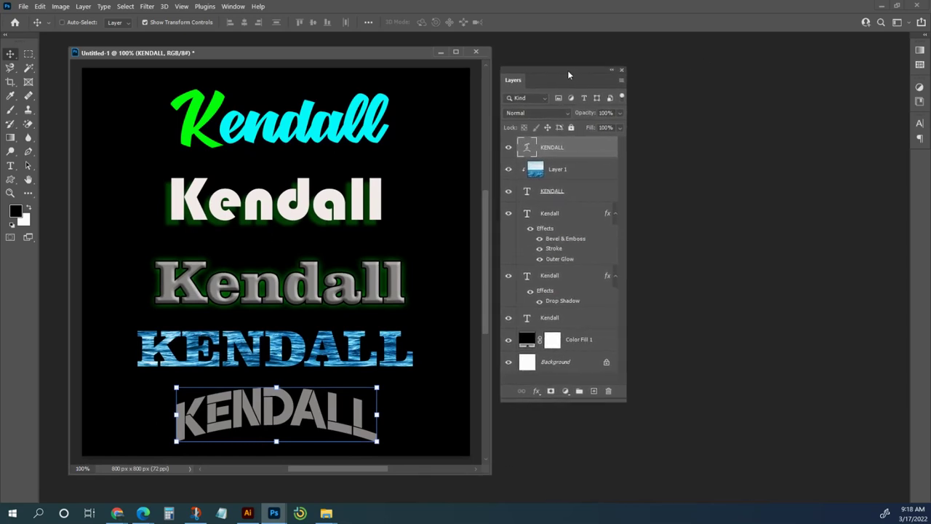
drag(559, 402, 550, 460)
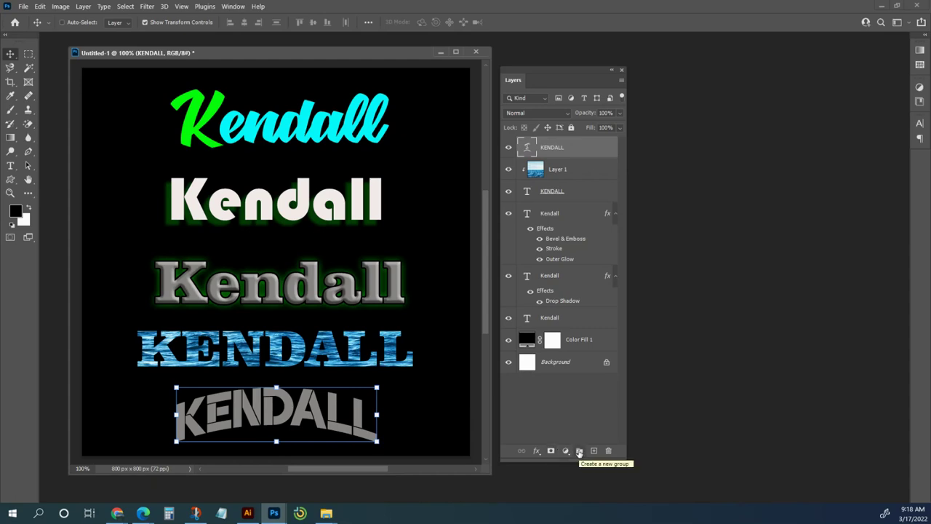
Create a new layer group, move the warped KENDALL into it, and rename it TEXT.
click(579, 452)
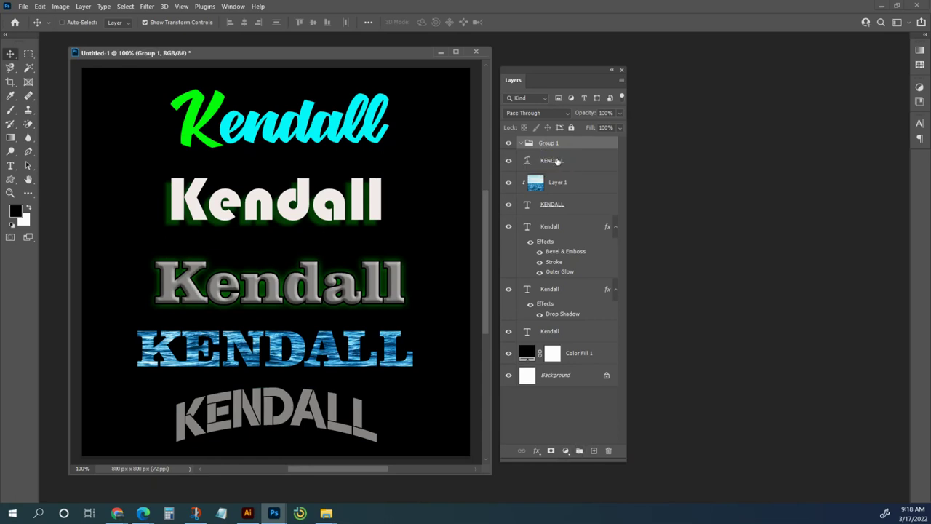
click(557, 161)
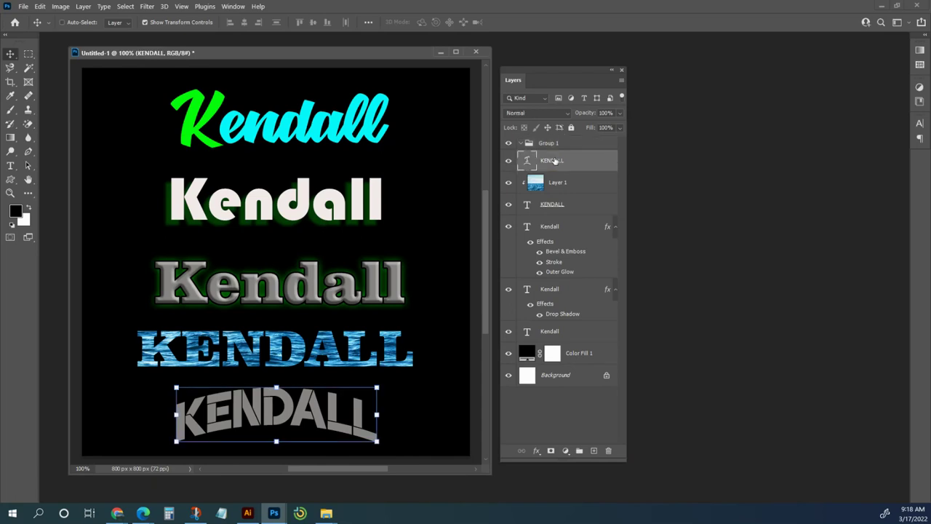
drag(550, 161, 551, 143)
click(509, 144)
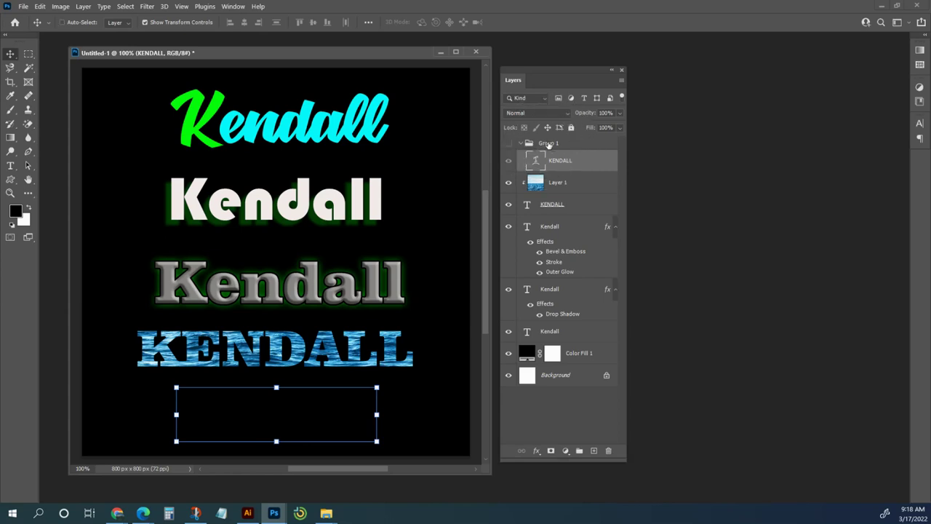
double_click(549, 143)
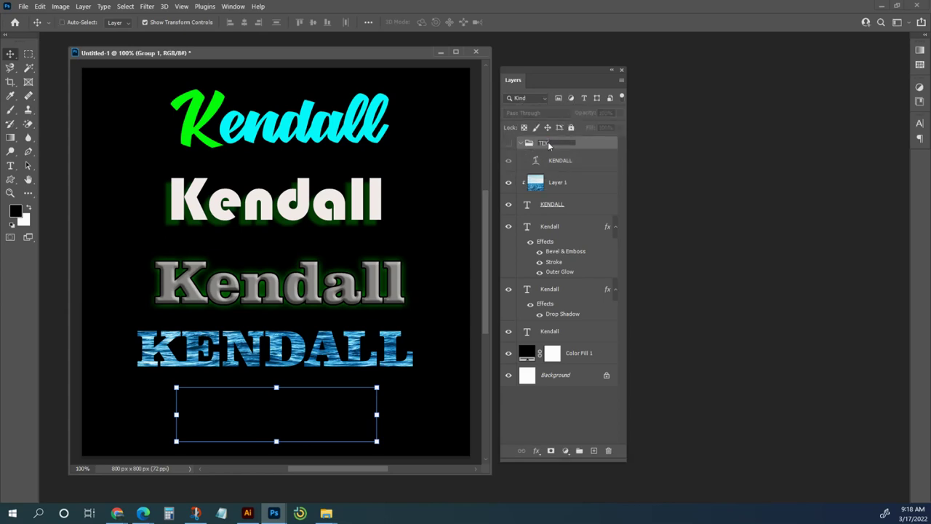
key(Return)
click(508, 144)
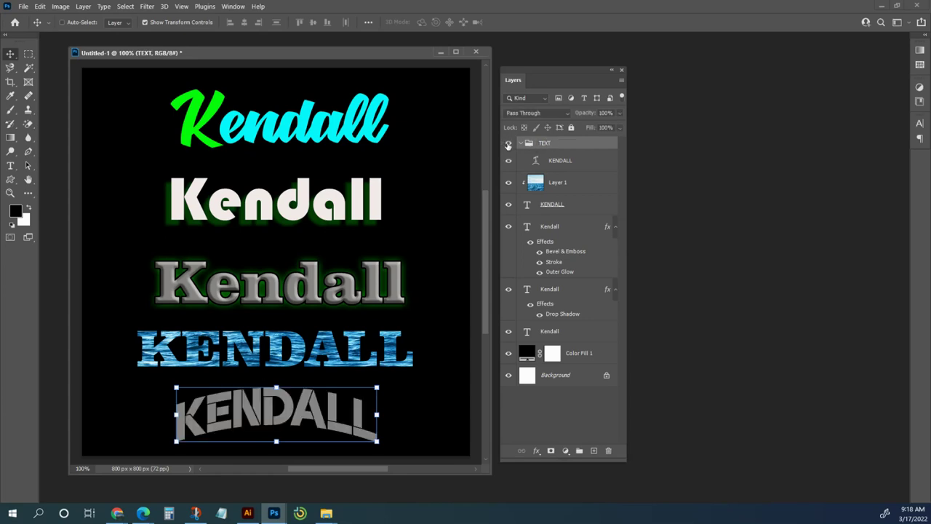
Select all remaining Kendall text layers and the water layer and move them into TEXT.
click(557, 166)
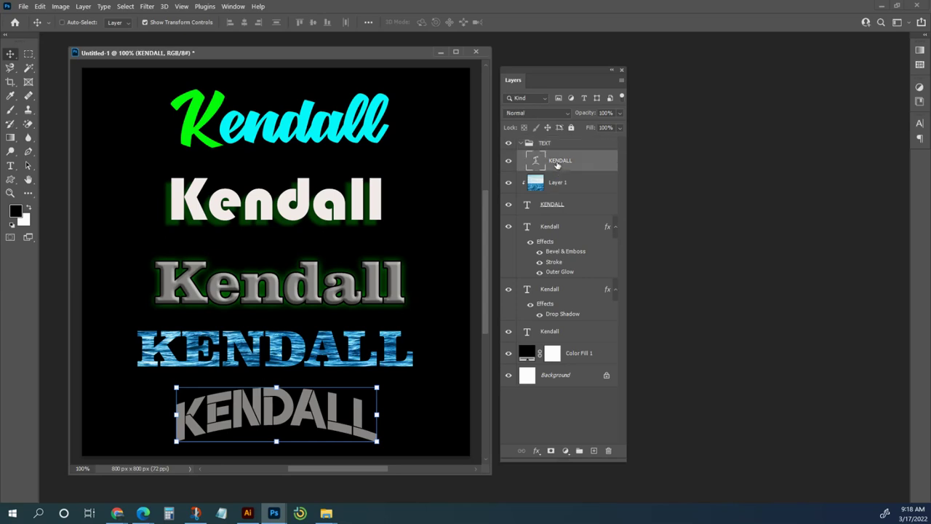
ctrl+click(552, 228)
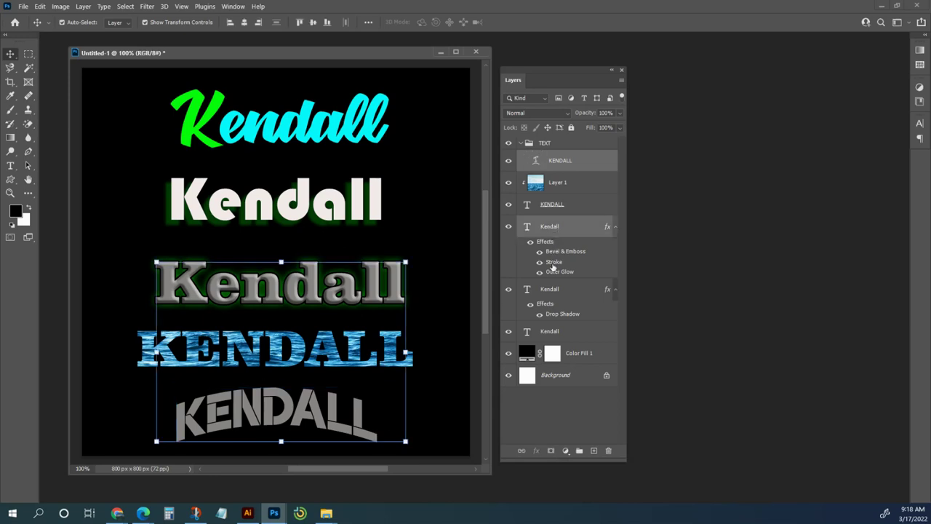
ctrl+click(548, 331)
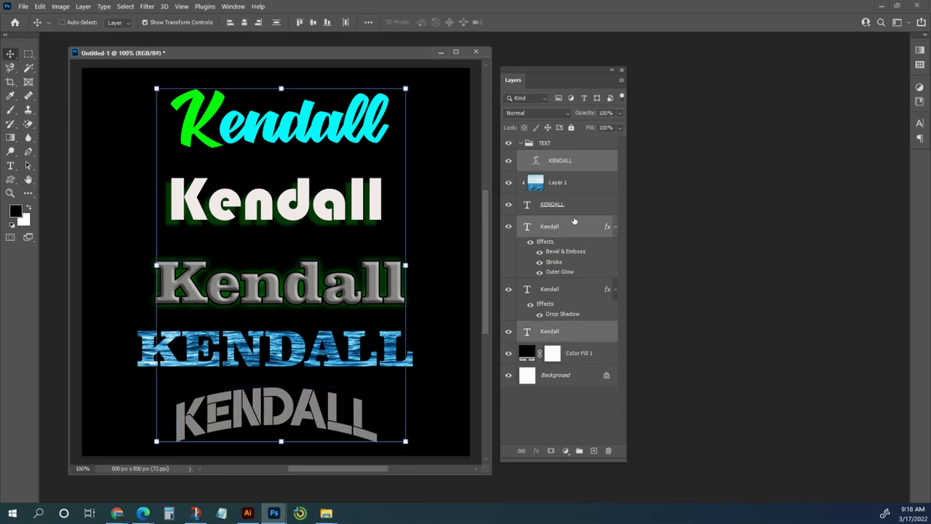
click(572, 159)
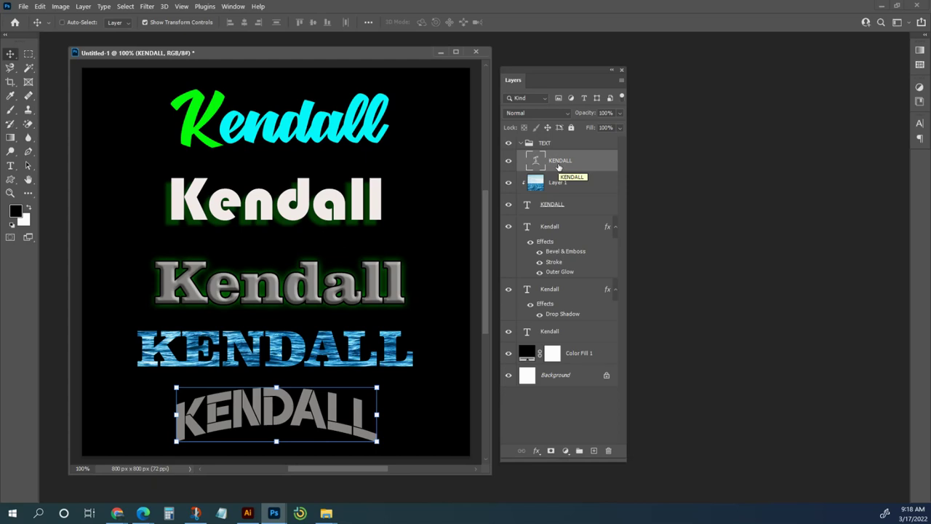
ctrl+click(550, 332)
shift+click(550, 331)
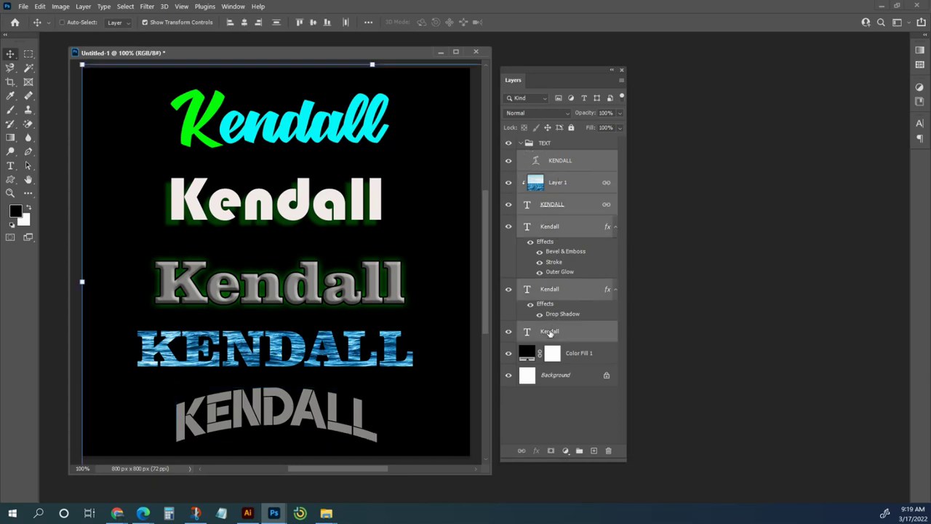
drag(555, 166, 546, 145)
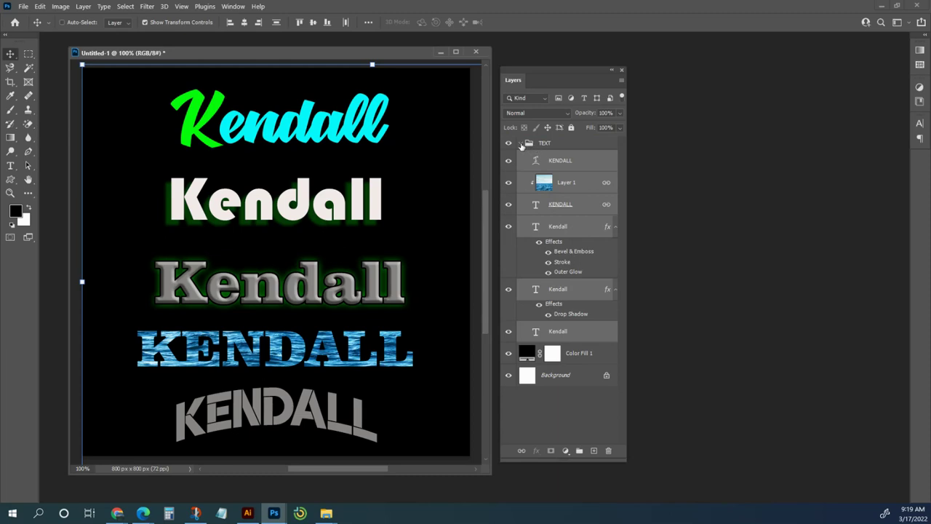
Collapse the TEXT group and toggle its visibility to confirm it holds everything.
click(521, 145)
click(521, 144)
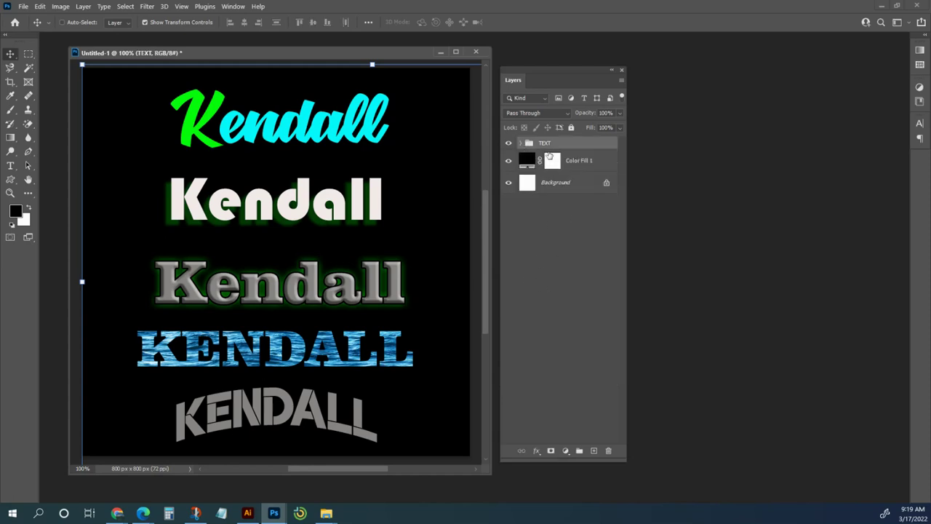
click(508, 144)
click(508, 144)
Collapse the Kendall layers' effects lists and the TEXT group, leaving nothing selected.
click(521, 144)
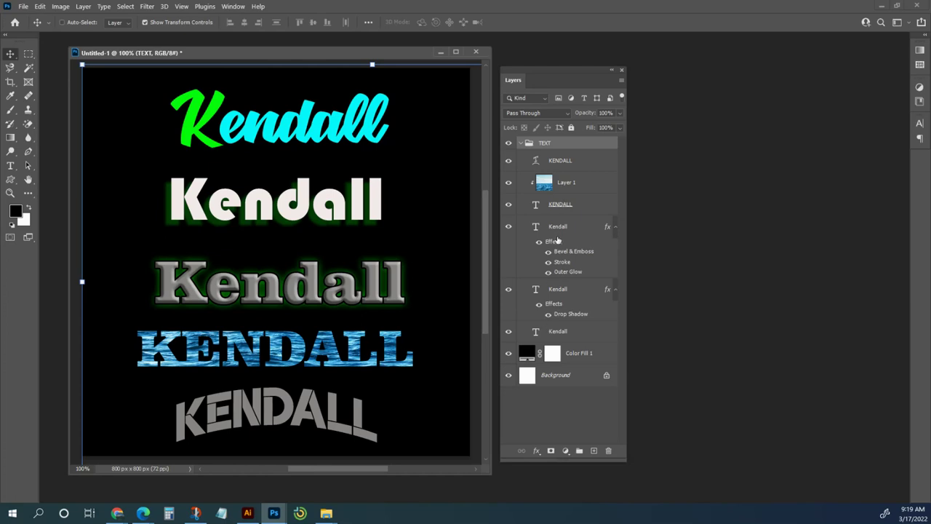
click(615, 227)
click(615, 250)
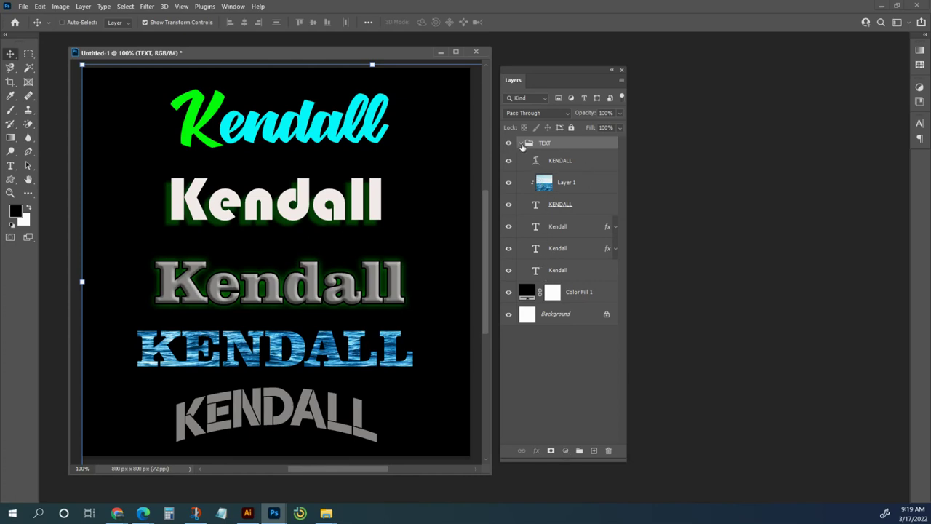
click(520, 144)
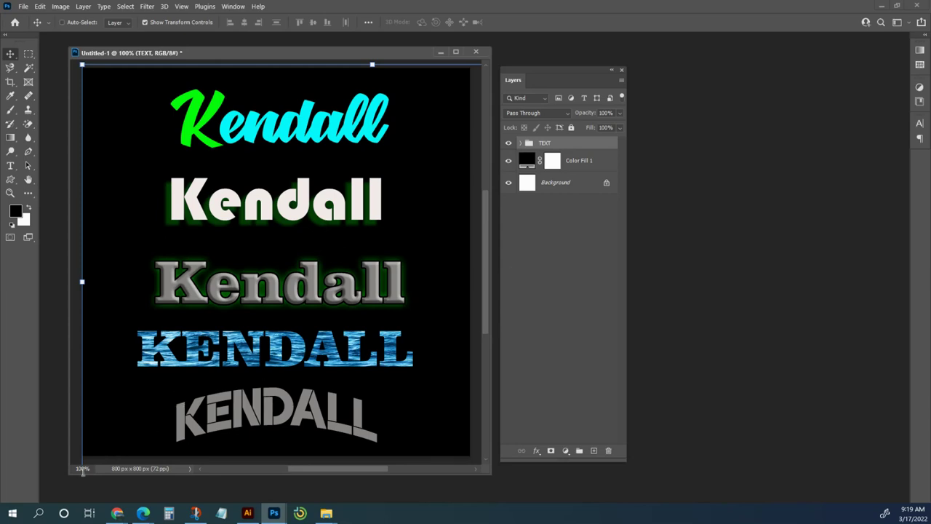
click(551, 281)
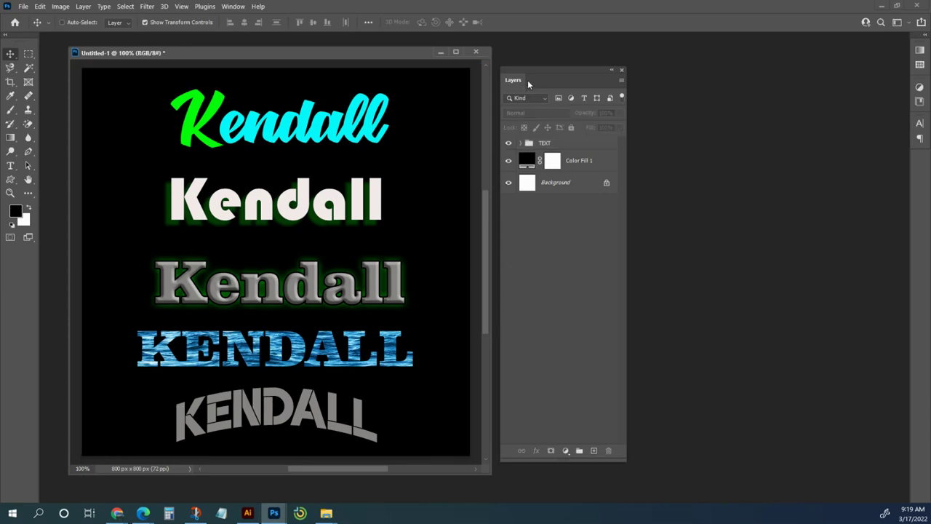
drag(532, 70, 537, 71)
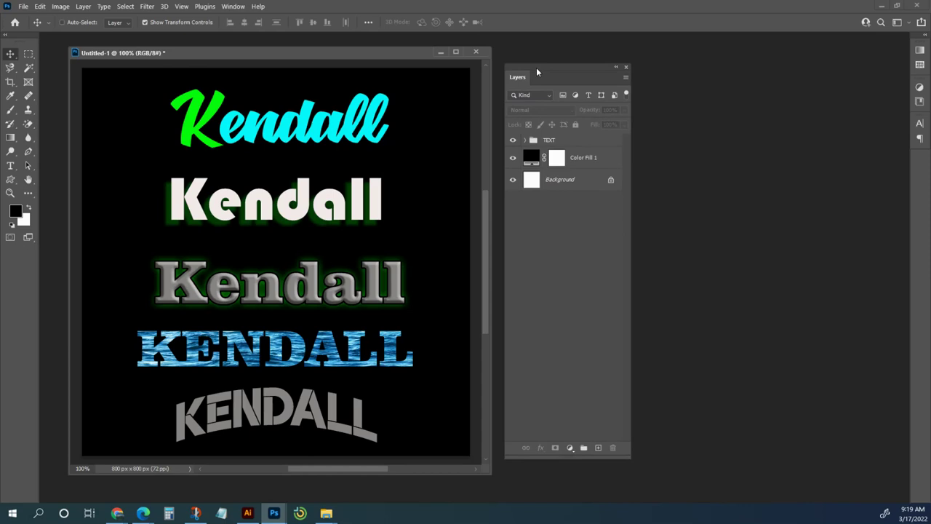